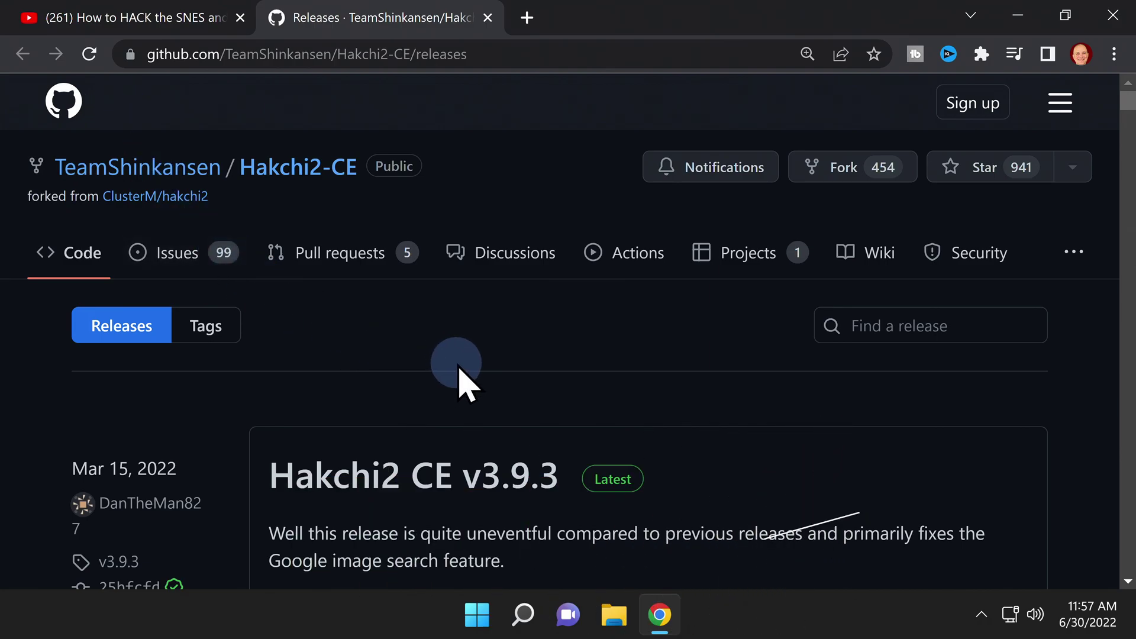
Download hakchi2-ce-3.9.3-installer.exe from the v3.9.3 release's Assets list on GitHub.
scroll(460, 380, down, 2)
scroll(460, 381, down, 6)
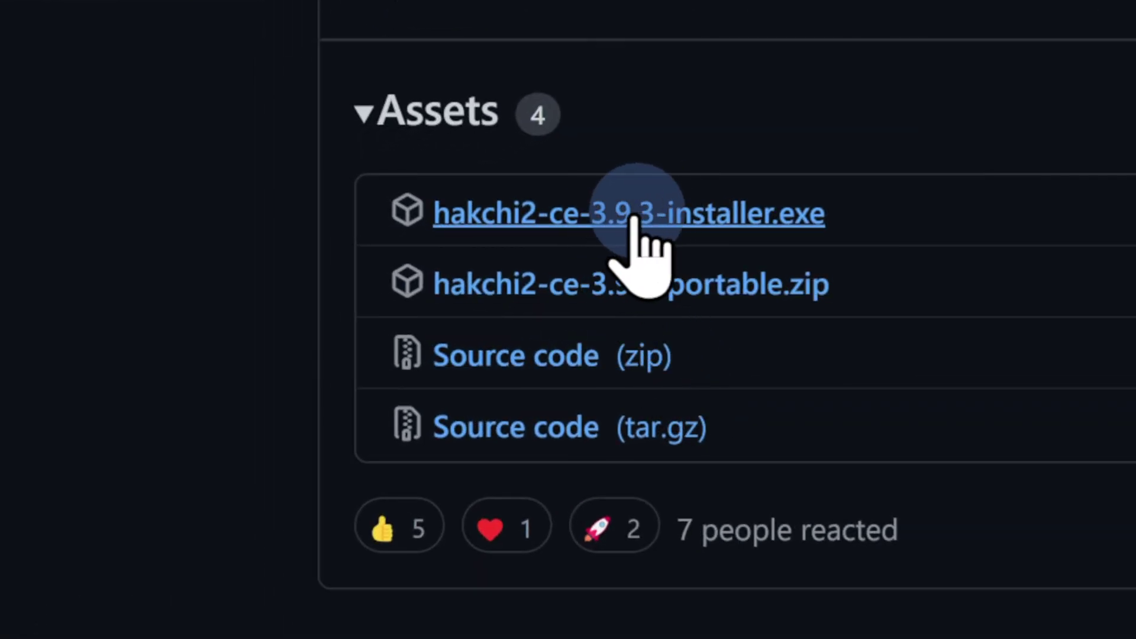
click(604, 220)
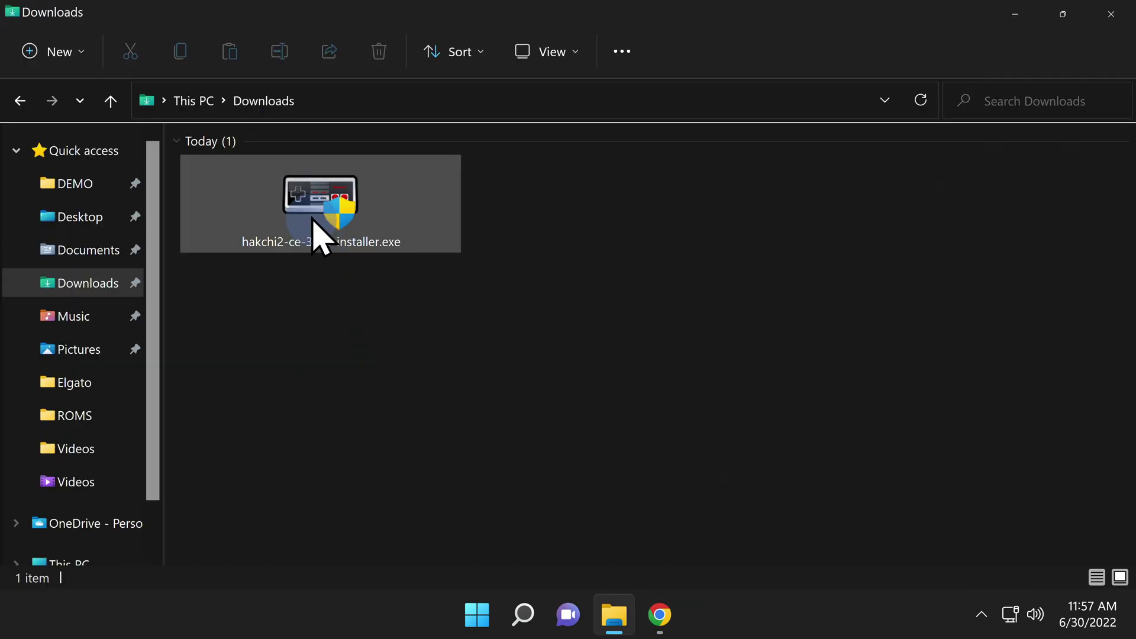
Install Hakchi2 CE 3.9.3 with default options, then bring up the installer file's context menu.
double_click(312, 206)
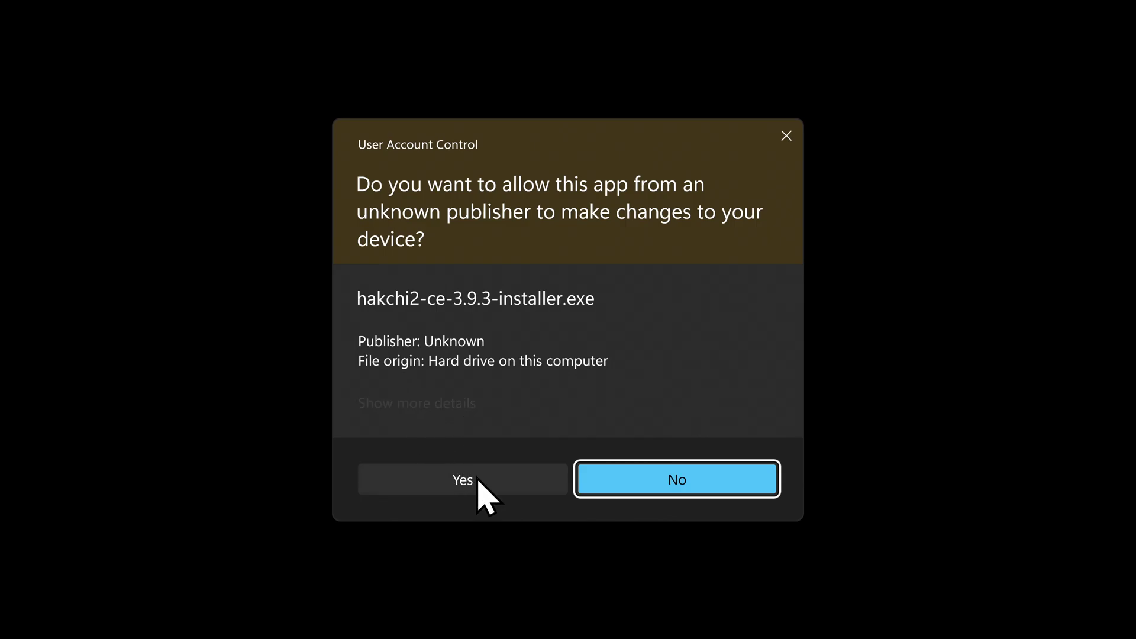
click(483, 480)
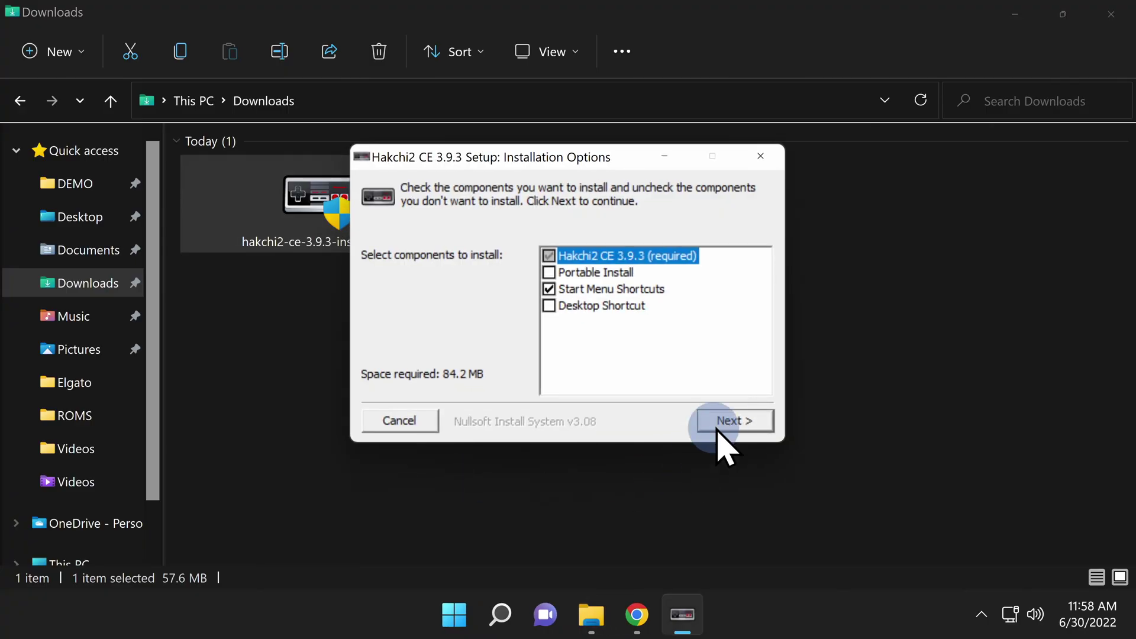
click(724, 420)
click(724, 420)
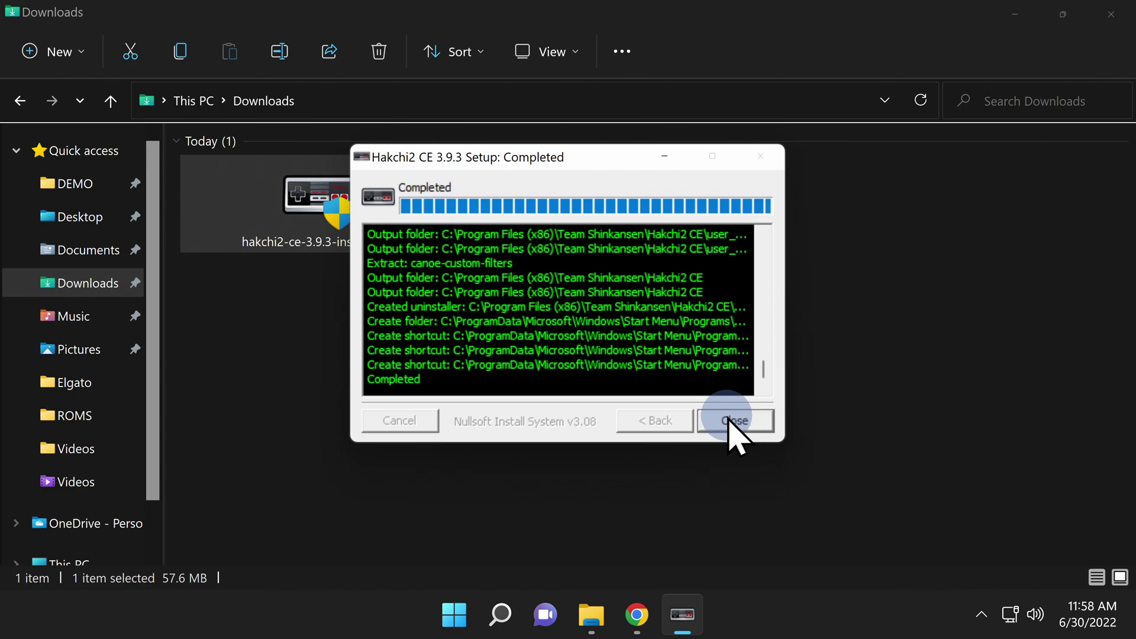
click(729, 420)
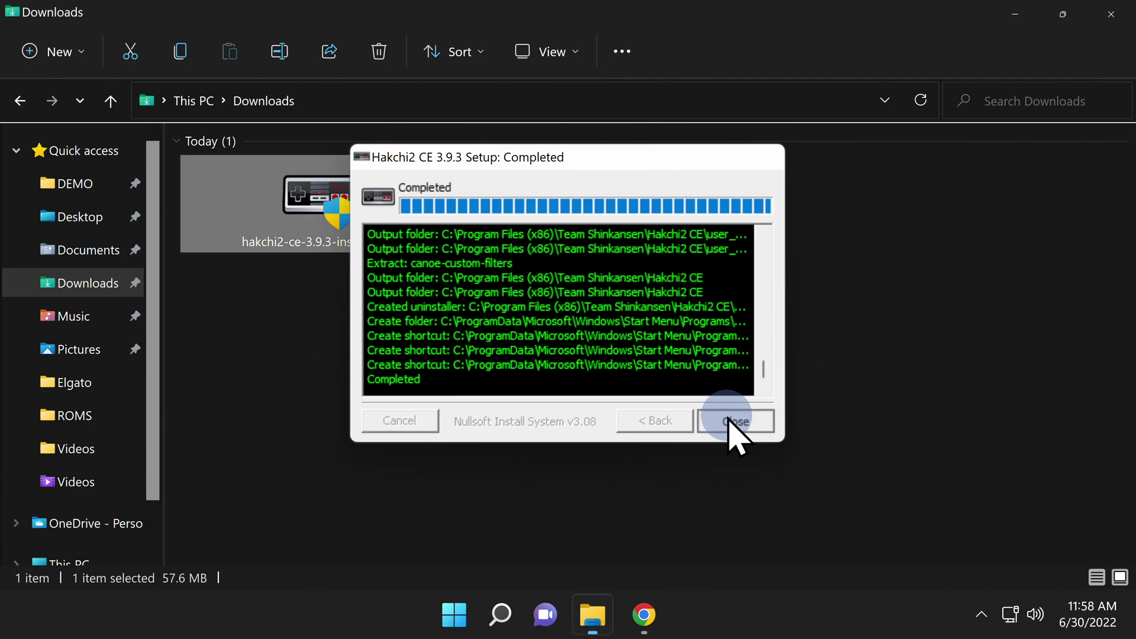
click(349, 213)
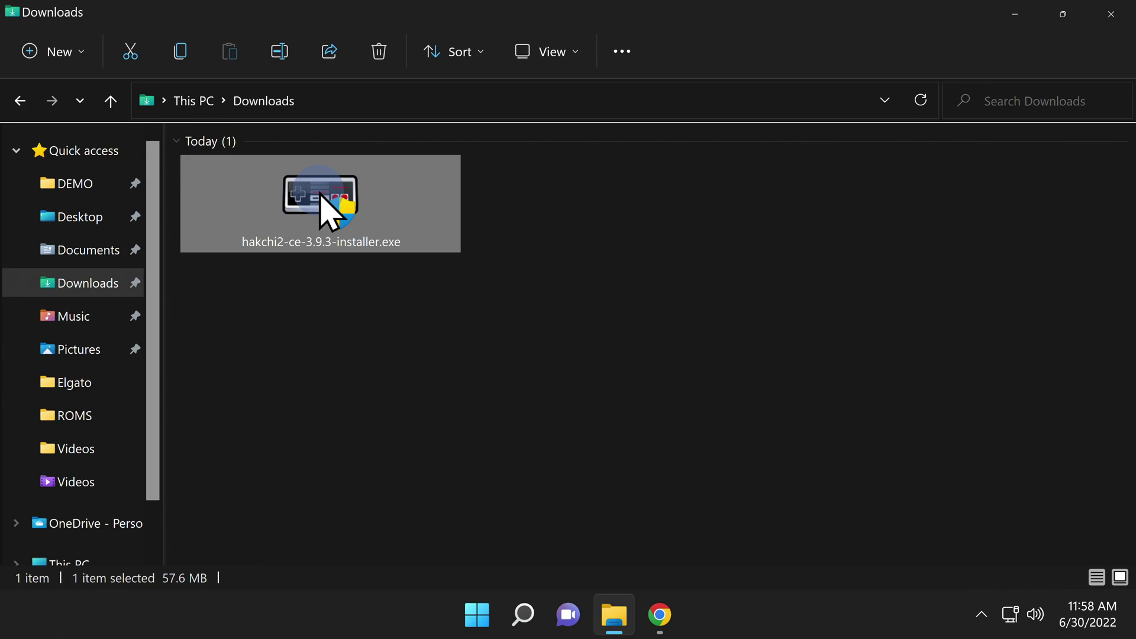
right_click(323, 204)
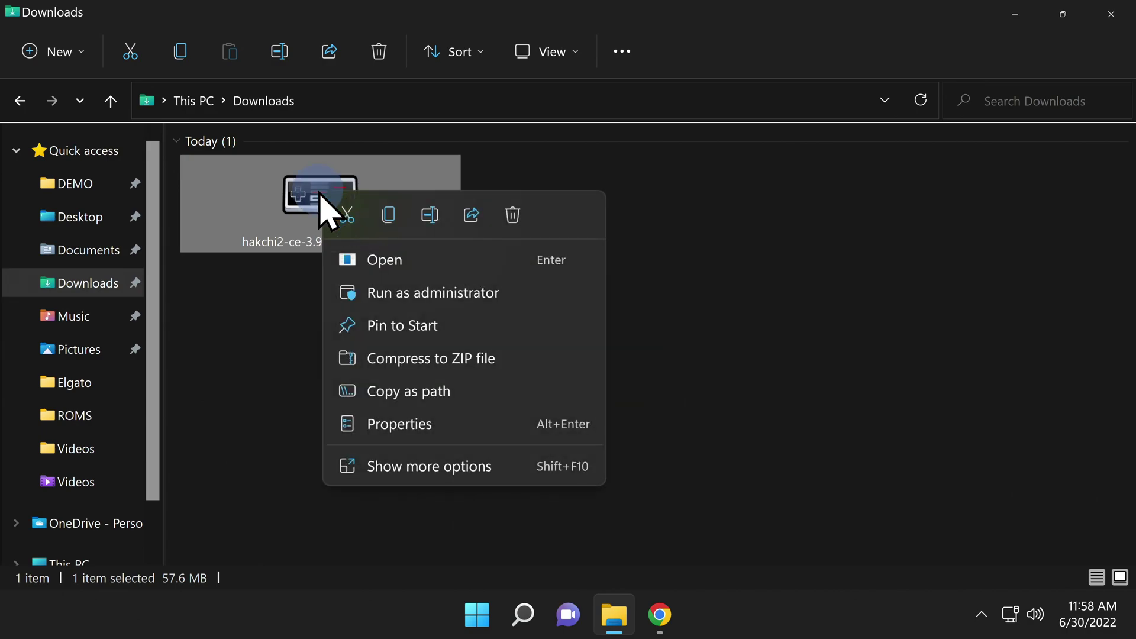
Delete the installer, then launch Hakchi2 CE from Start search and dismiss the Hello message.
click(513, 215)
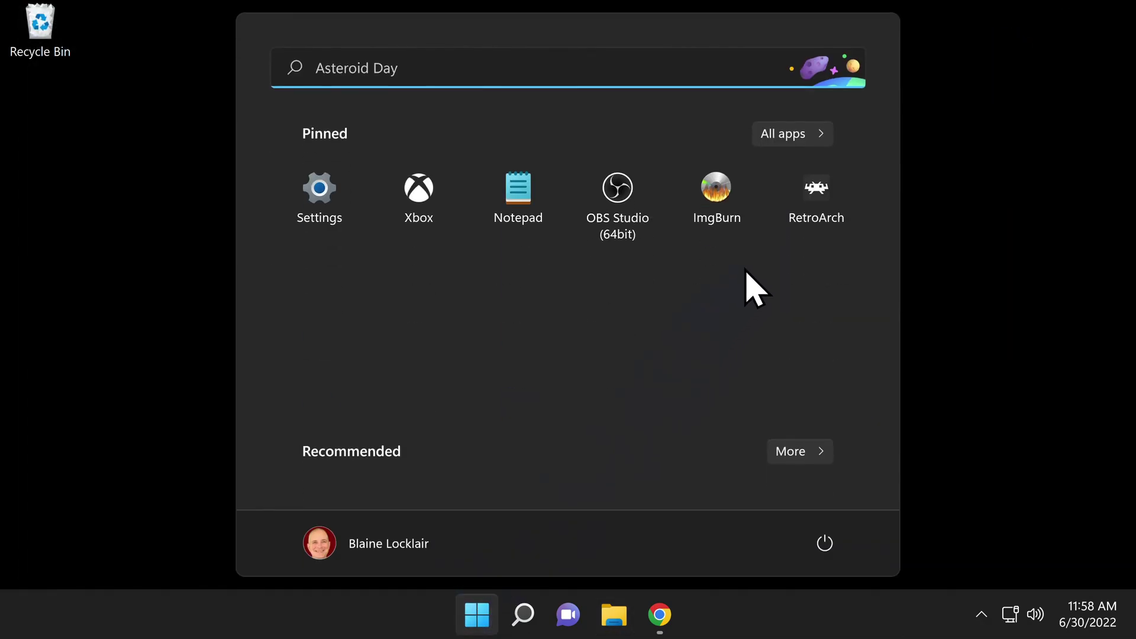
key(super+s)
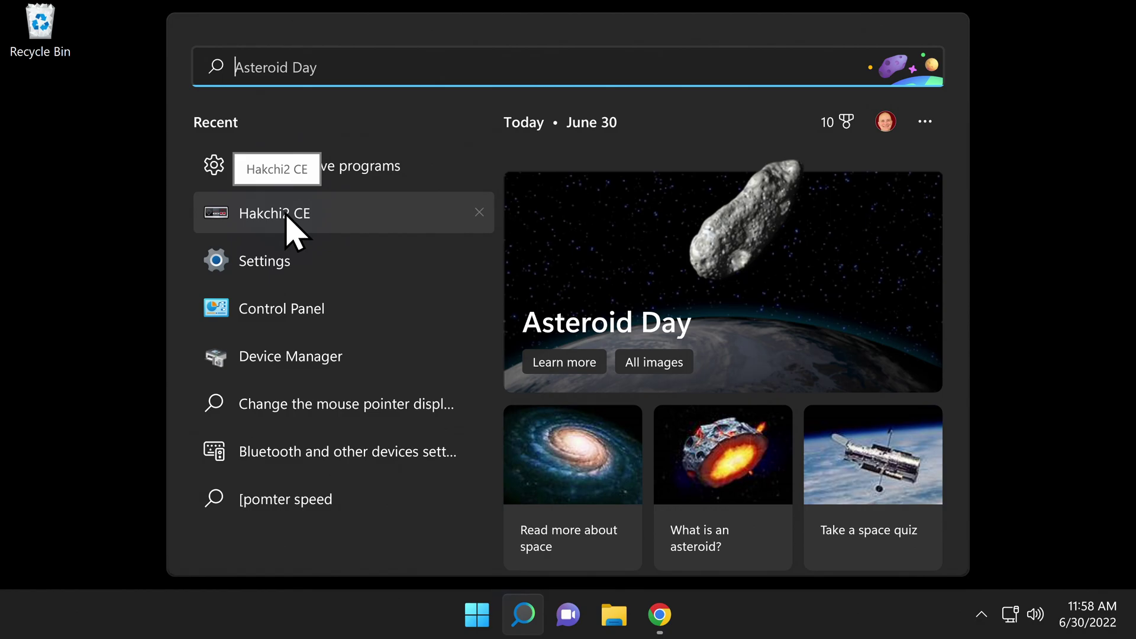
click(285, 217)
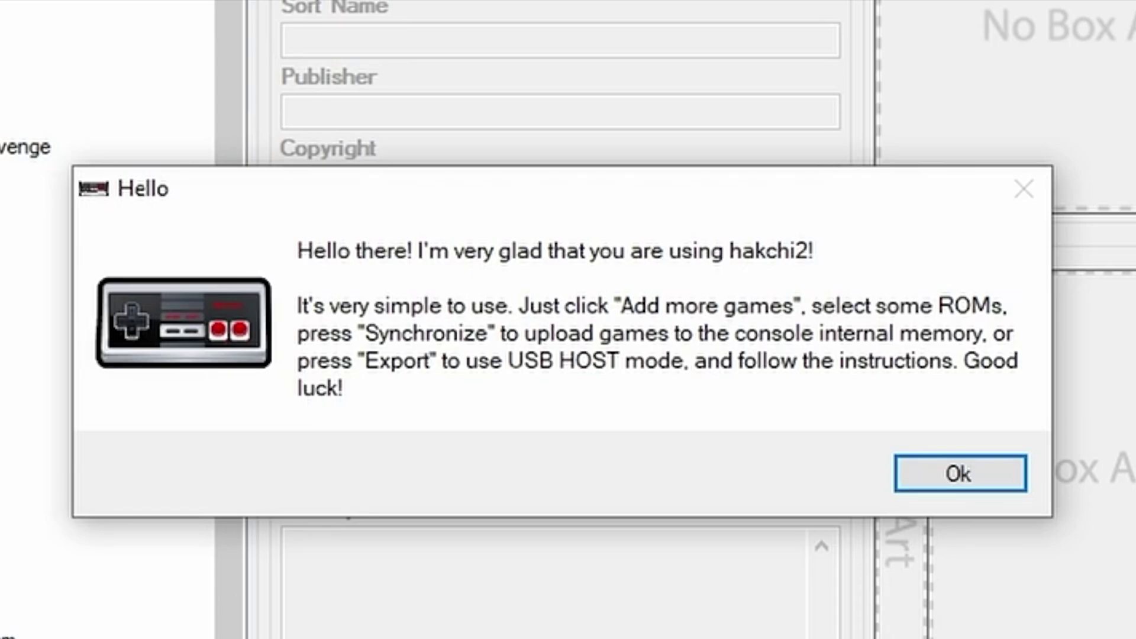
click(958, 477)
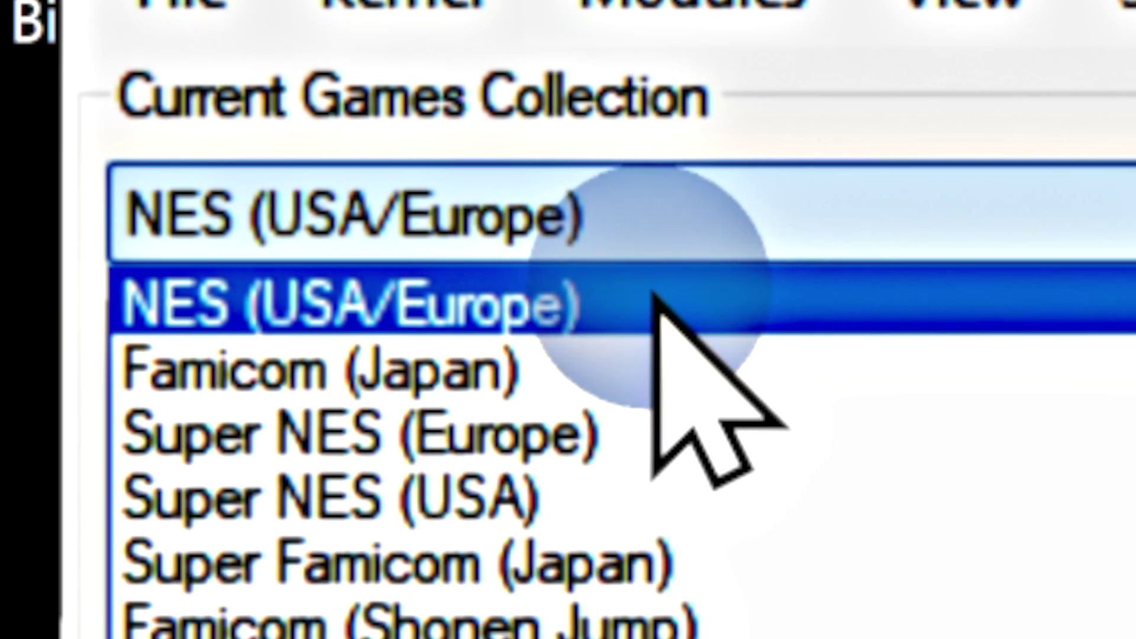
Keep NES (USA/Europe) as the current games collection and open the Kernel menu.
click(652, 283)
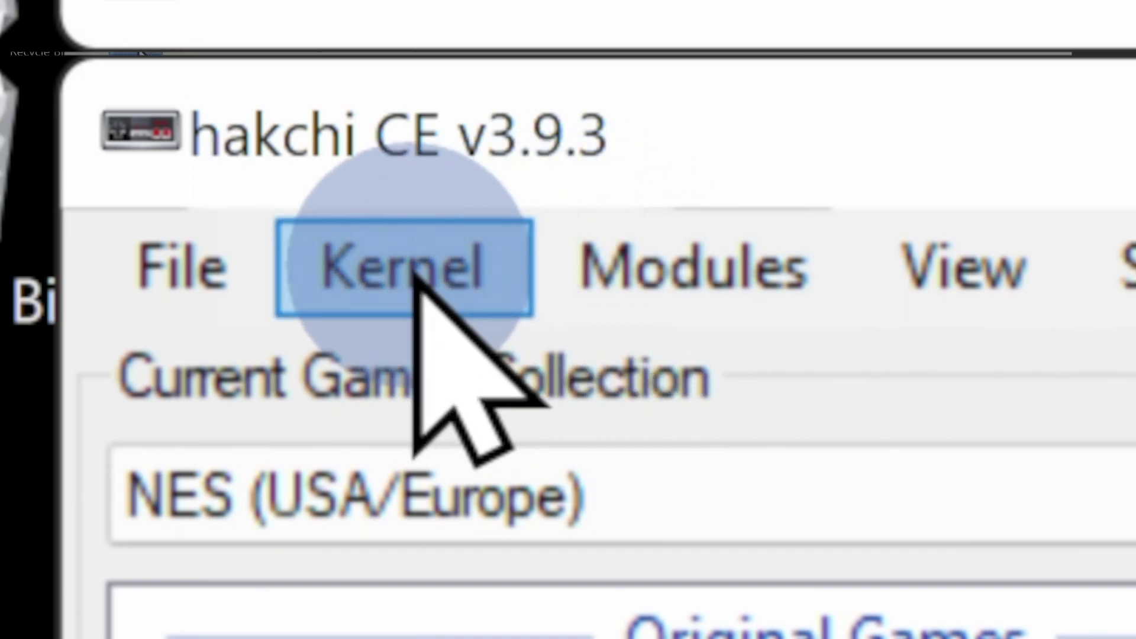
click(414, 278)
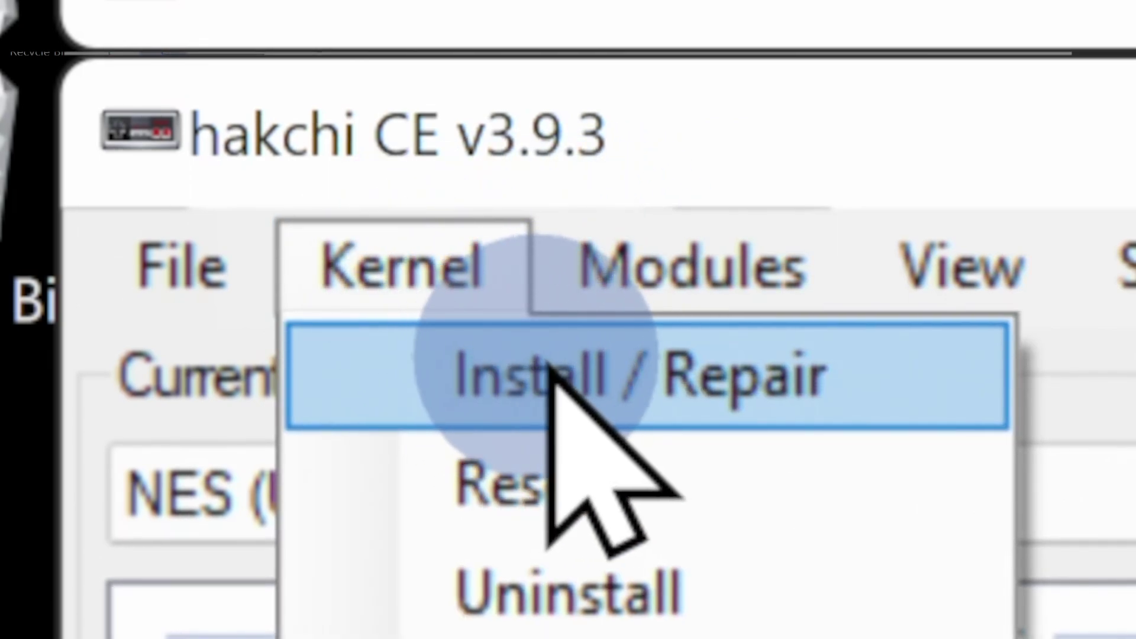
Install / Repair the custom kernel on the NES Classic, confirming the flash and the Done message.
click(489, 362)
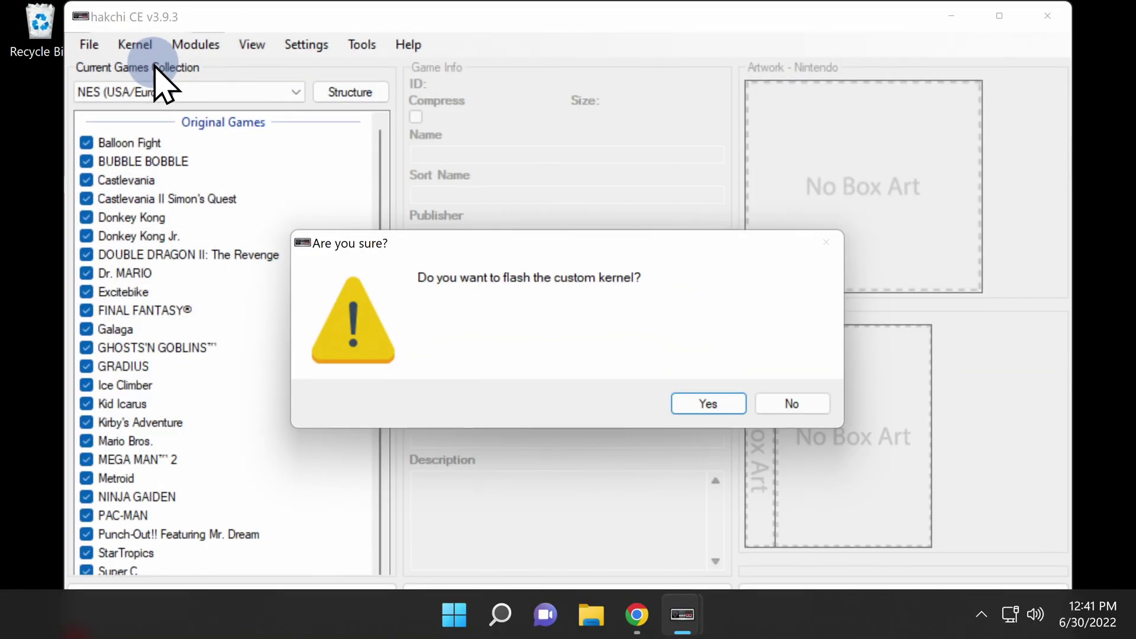
click(723, 404)
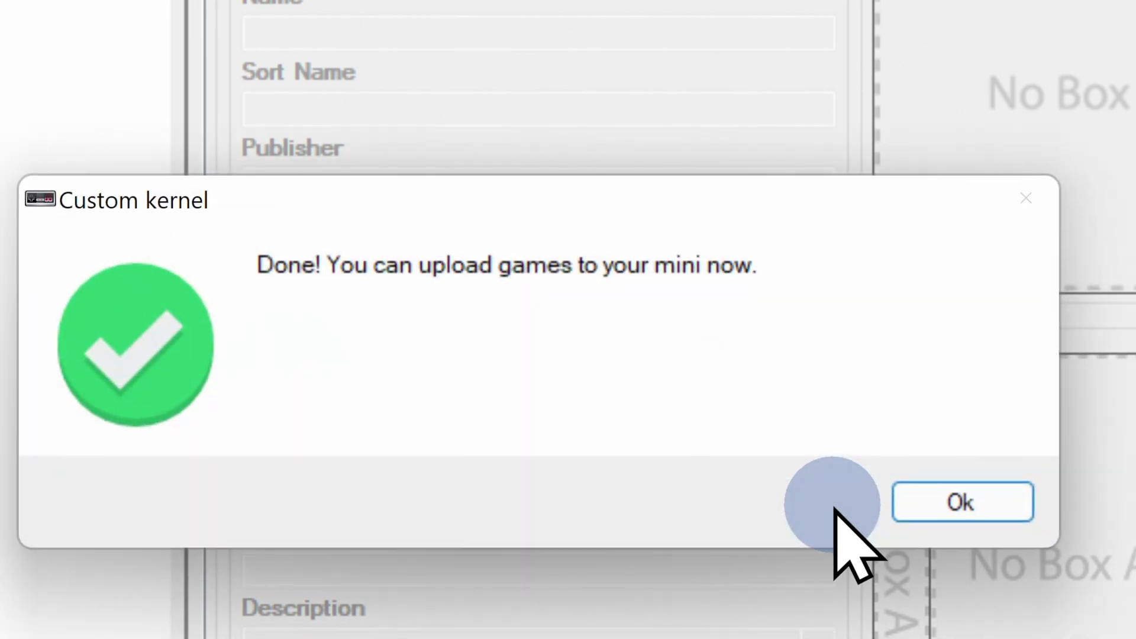
click(989, 502)
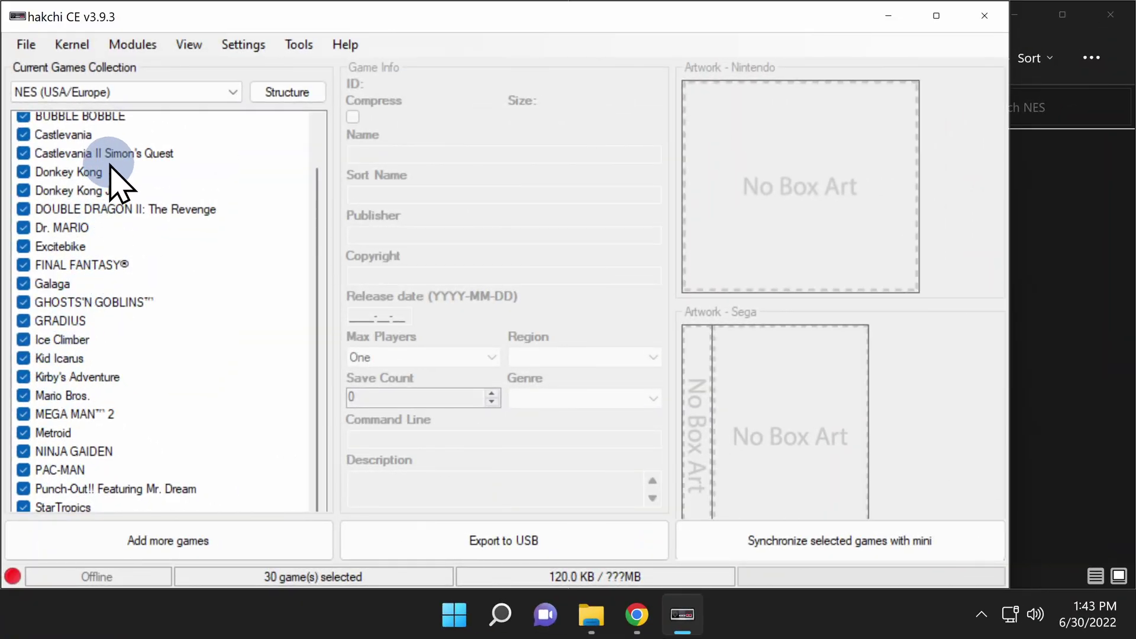
Drag the four .nes ROMs from the DEMO\NES folder into hakchi's game list, reaching 34 games.
click(591, 615)
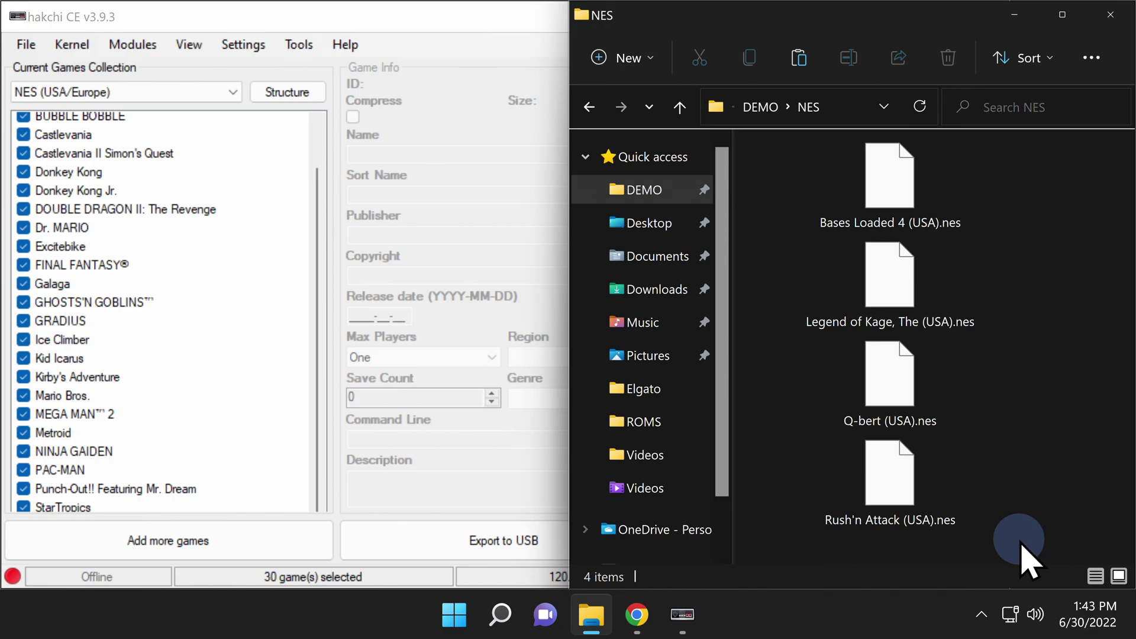
drag(1019, 538, 64, 325)
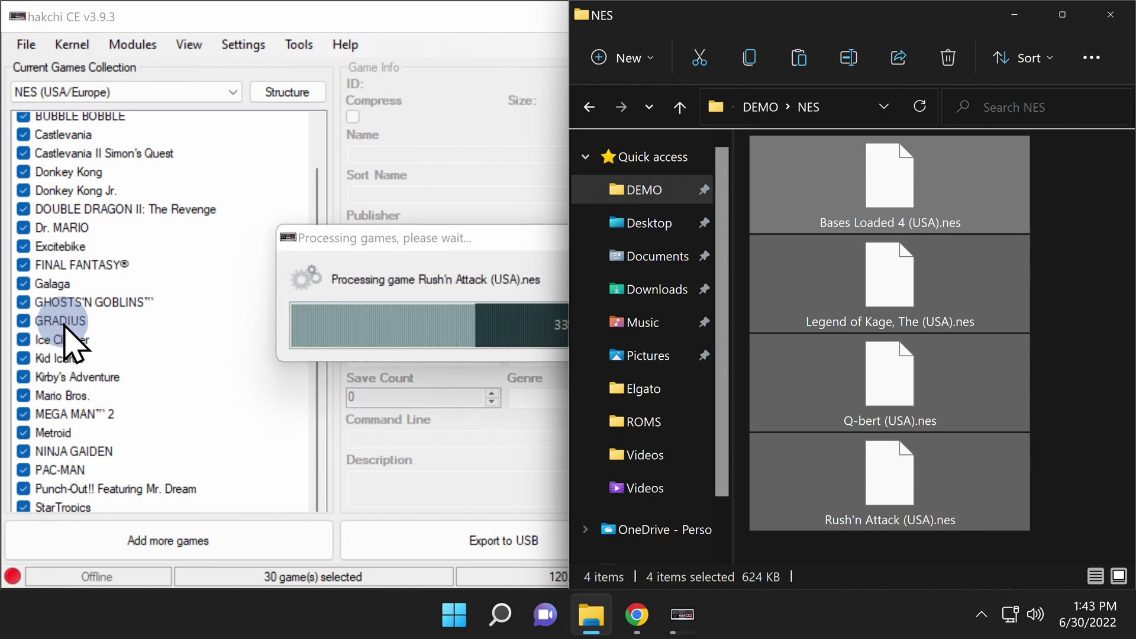
click(429, 348)
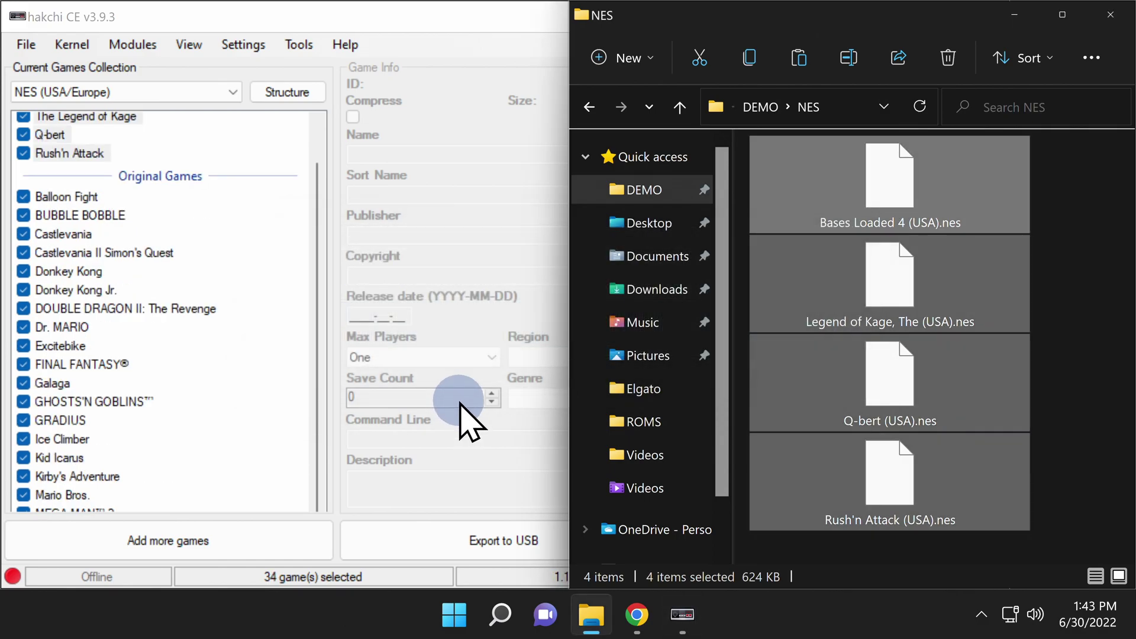
Inspect box art and details of Rush'n Attack, Q-bert, The Legend of Kage and Bases Loaded 4.
click(459, 403)
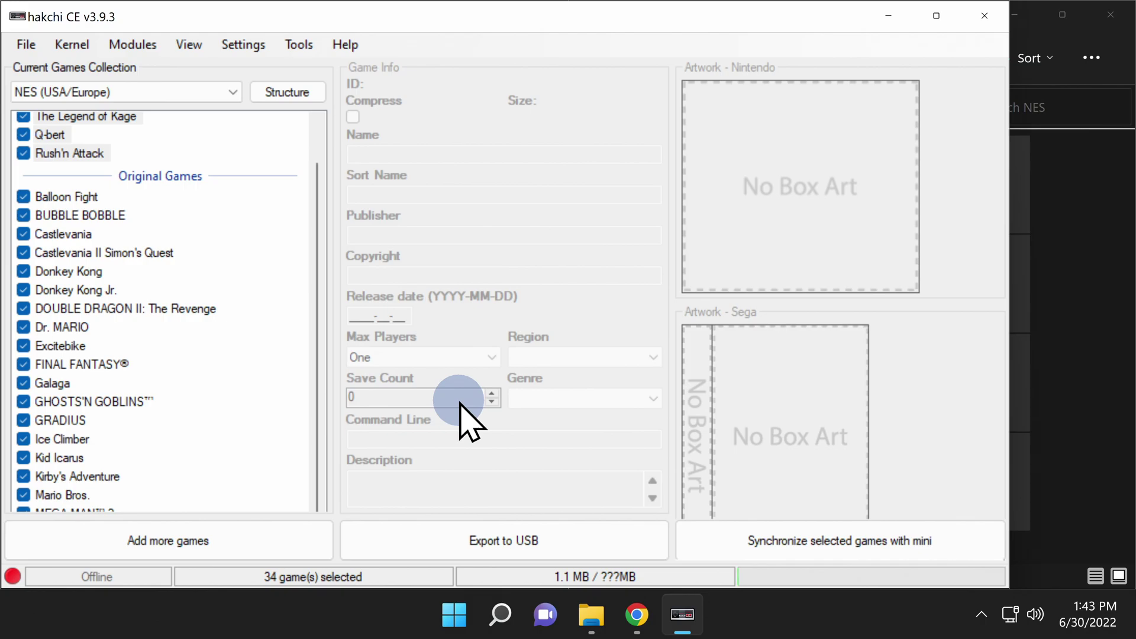
scroll(152, 471, up, 1)
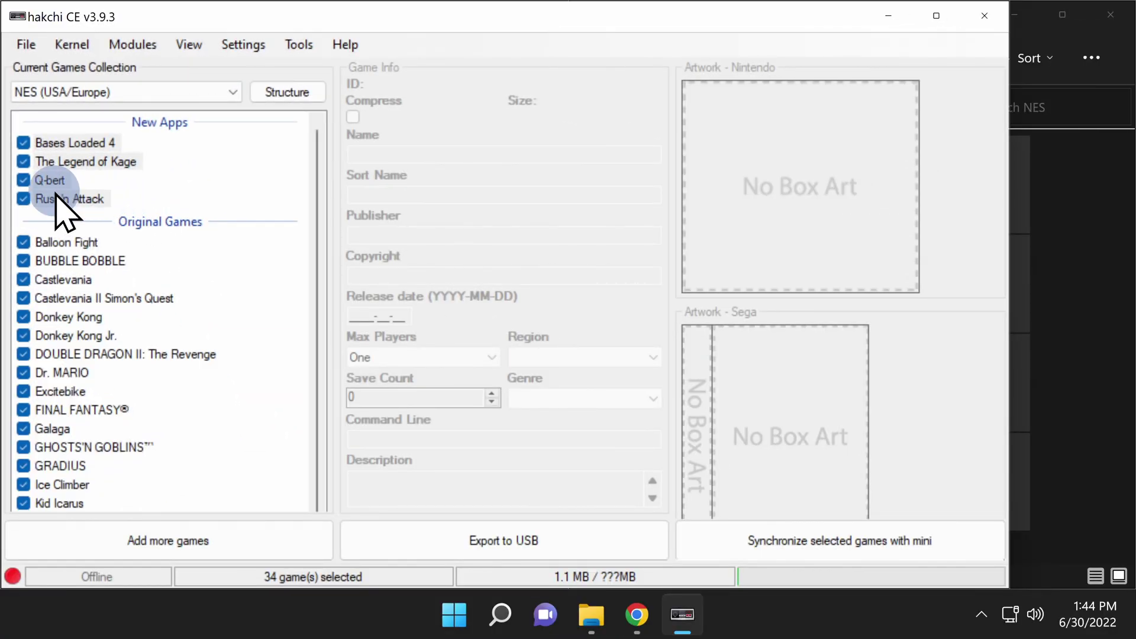
click(59, 199)
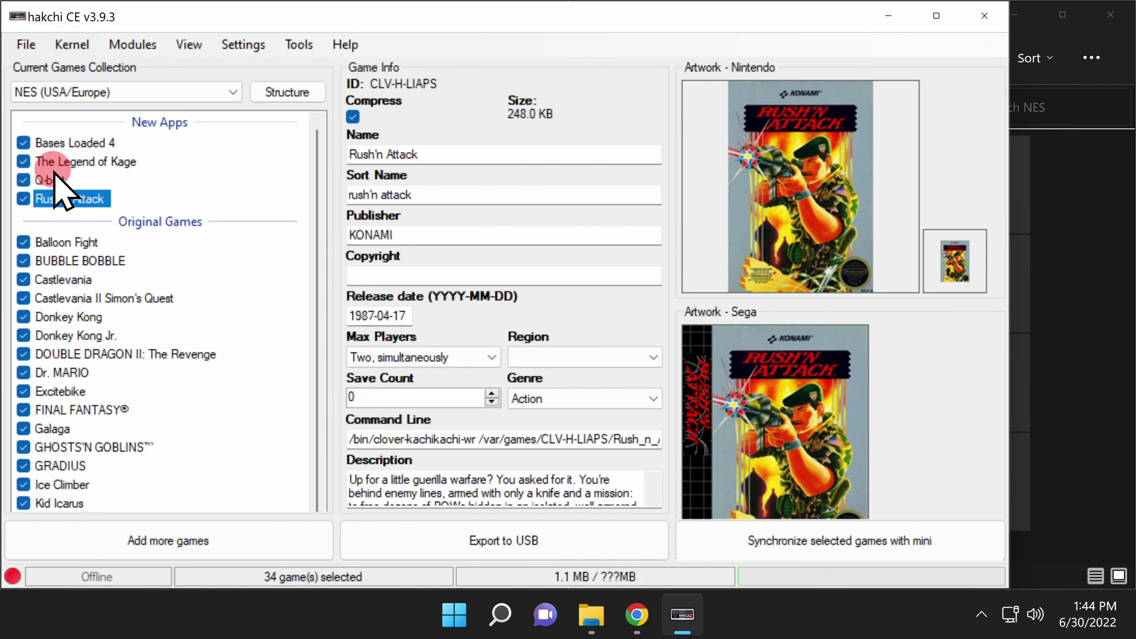
click(49, 180)
click(70, 161)
click(76, 143)
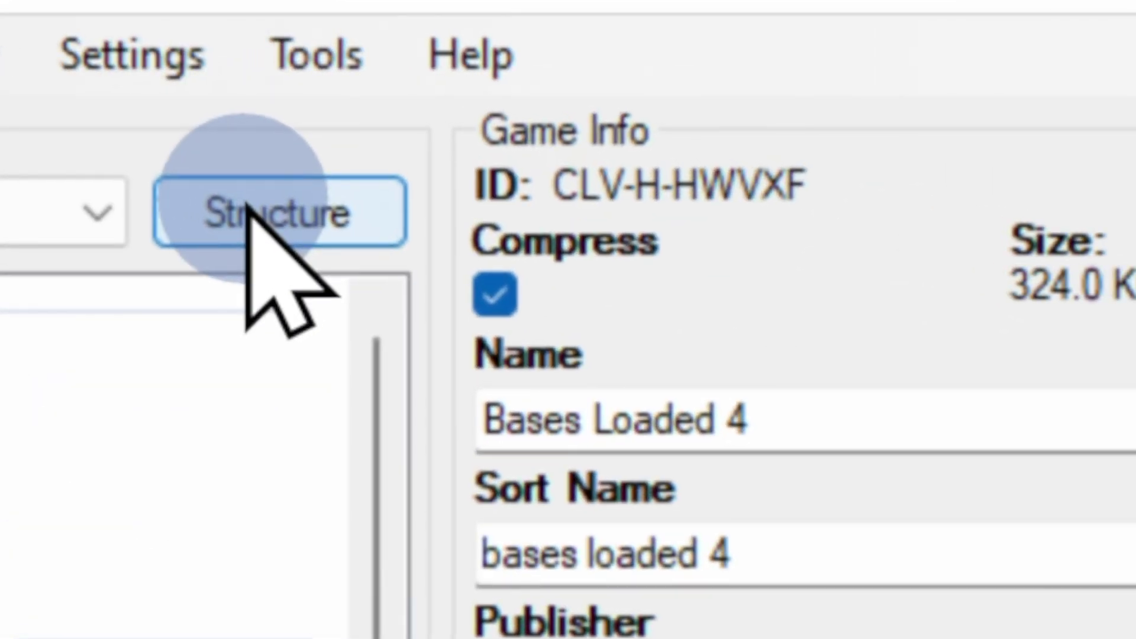
Set Structure to 'Custom - Use folders manager' and open the Folders Manager showing all 34 games.
click(247, 208)
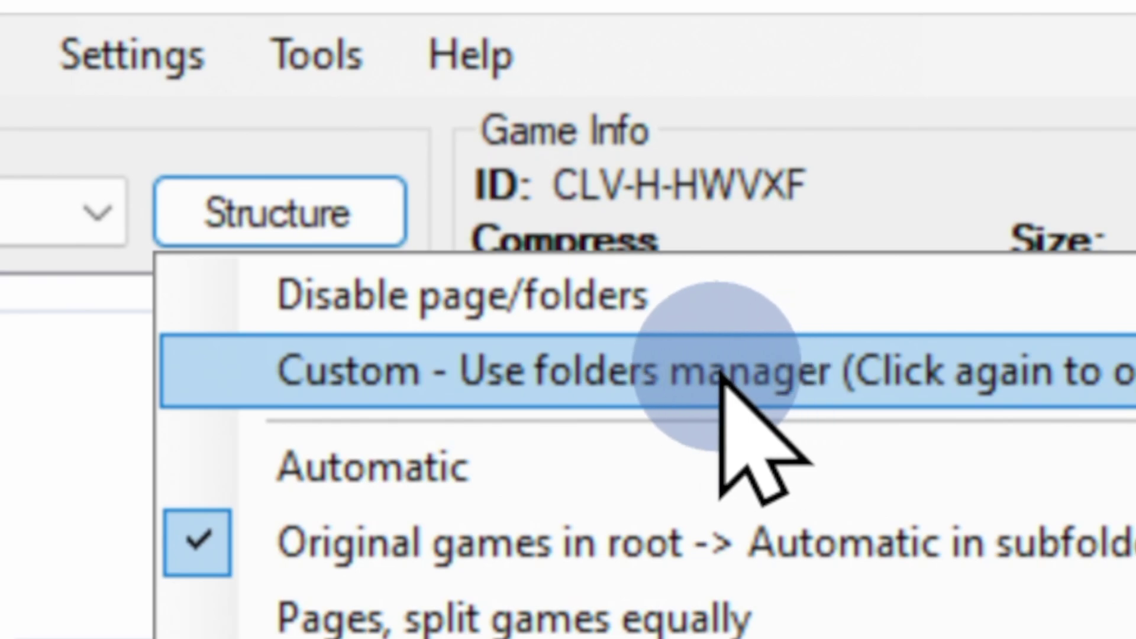
click(751, 379)
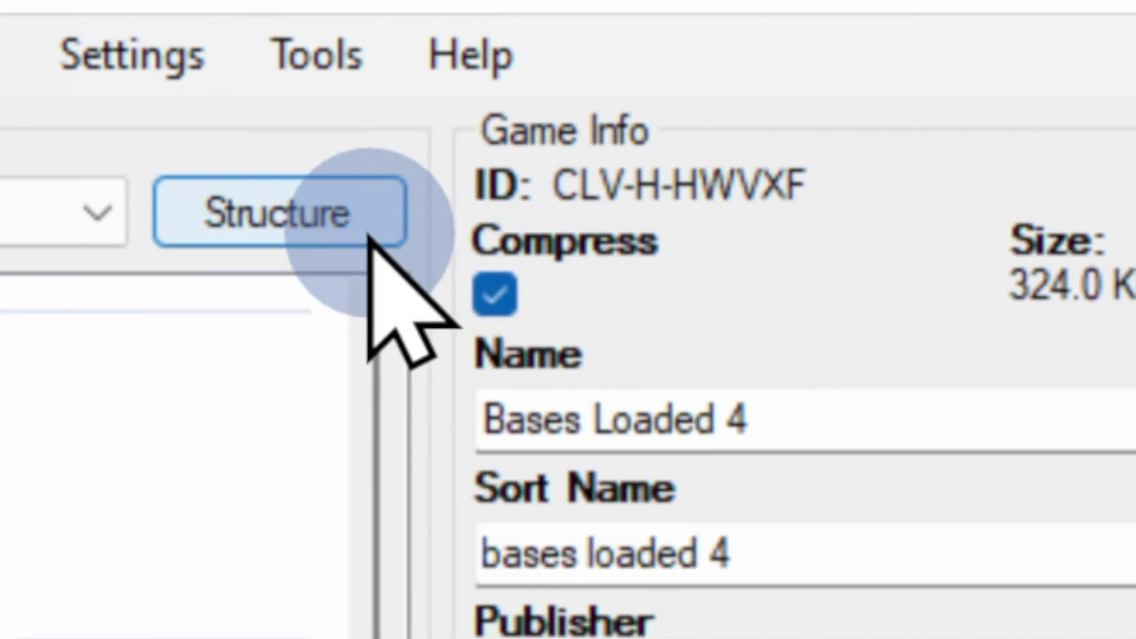
click(267, 198)
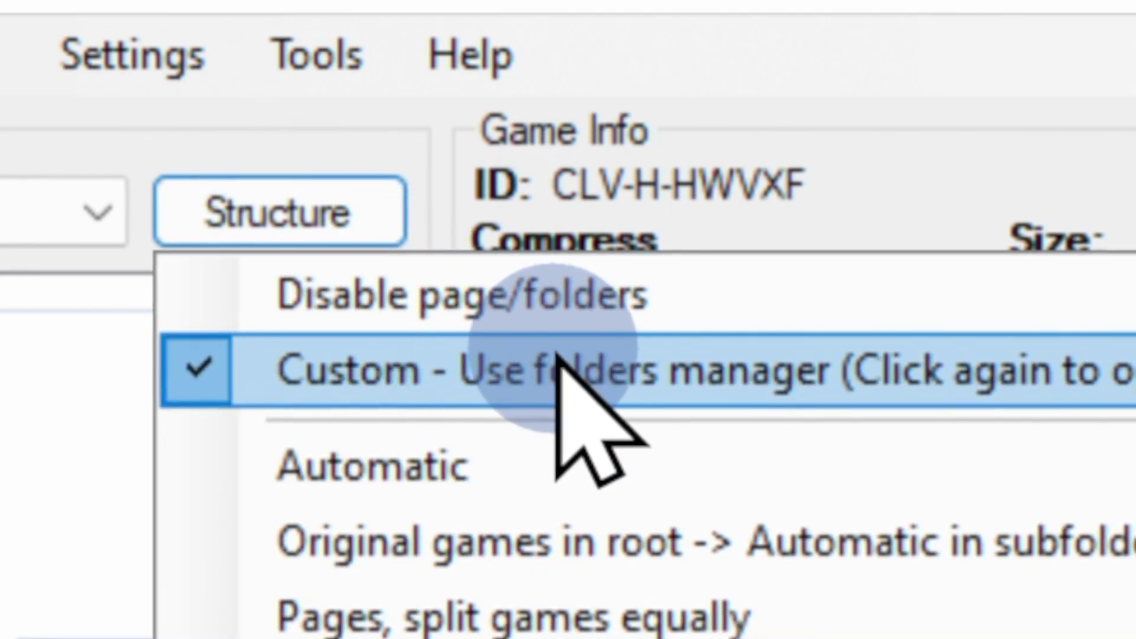
click(550, 373)
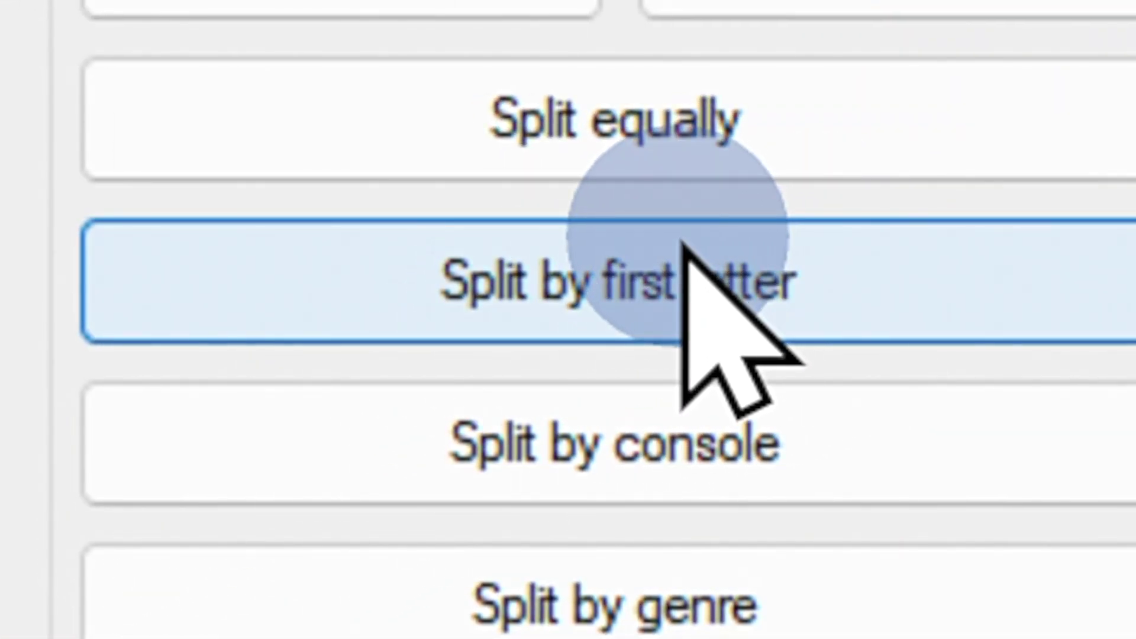
Split the games into first-letter folders B–Z, check folder B's games, and save with OK.
click(683, 242)
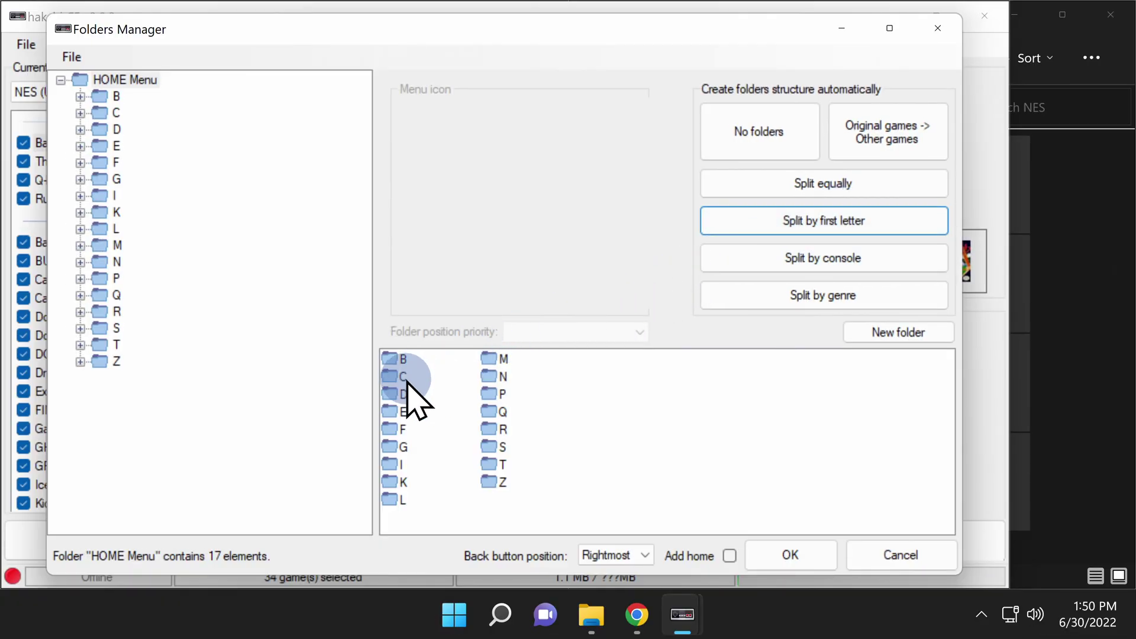
click(393, 357)
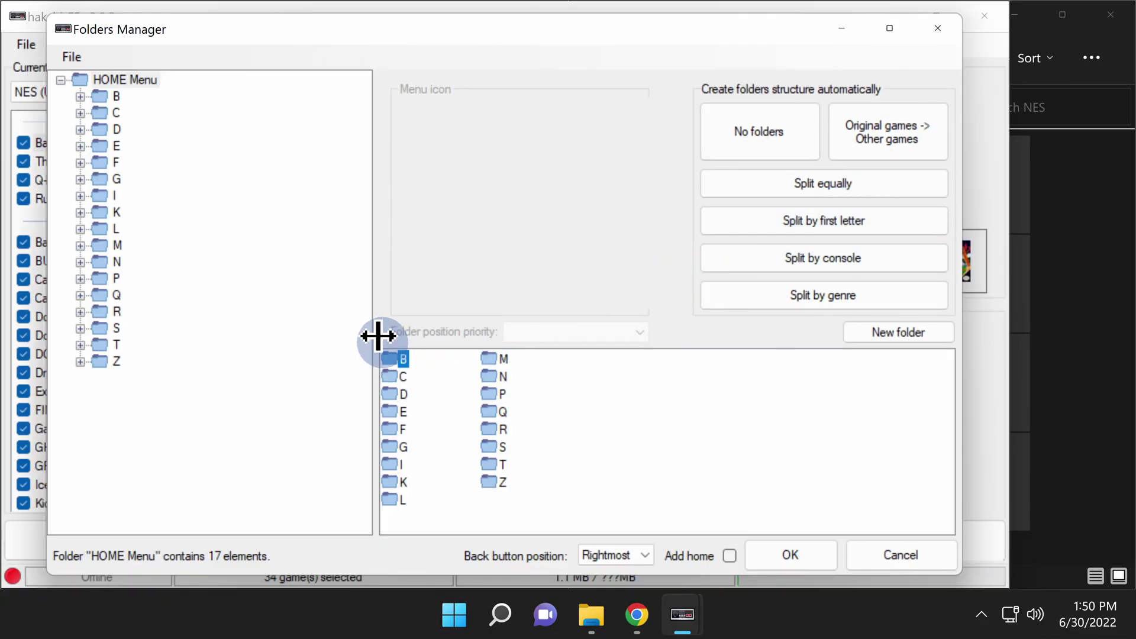
click(96, 95)
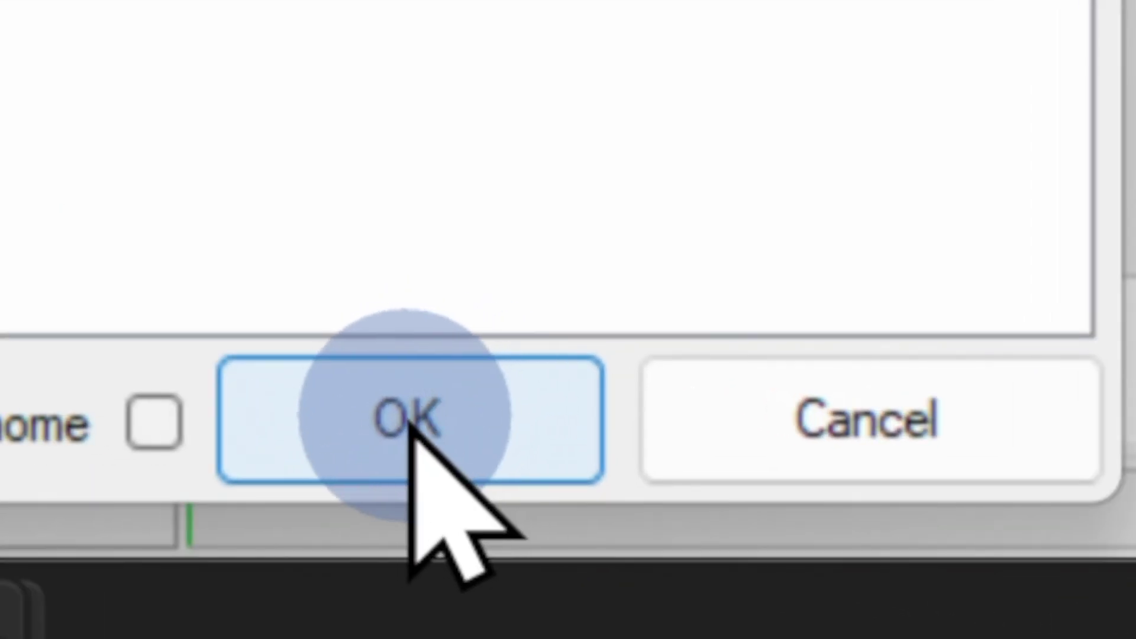
click(408, 408)
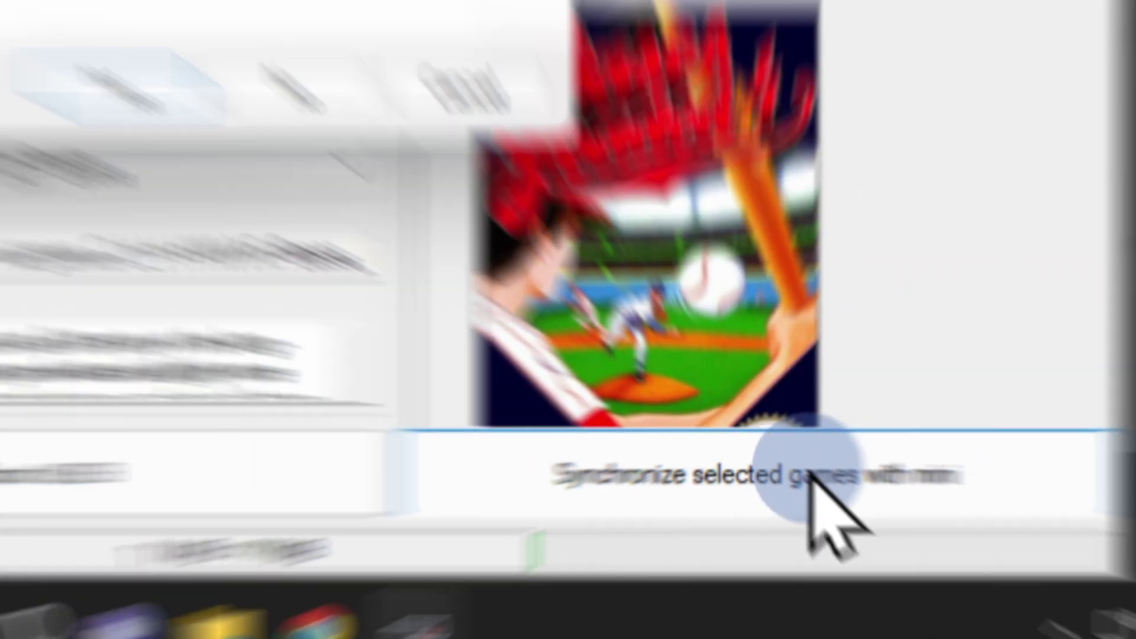
Synchronize the selected games with the mini, answering Yes that the custom kernel is flashed.
click(718, 362)
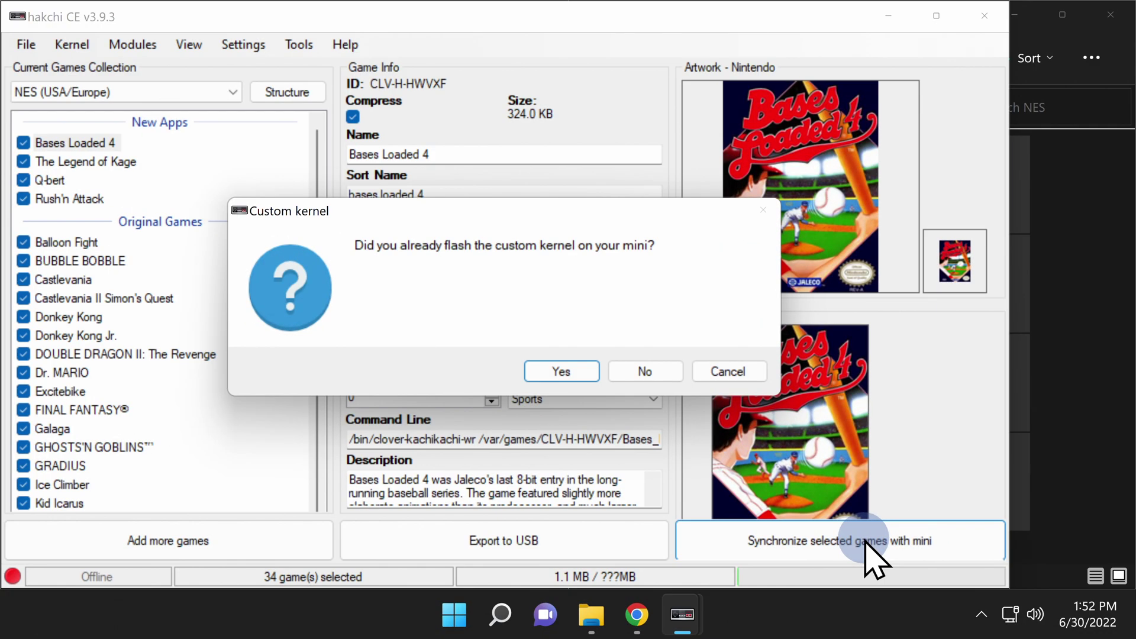
click(560, 367)
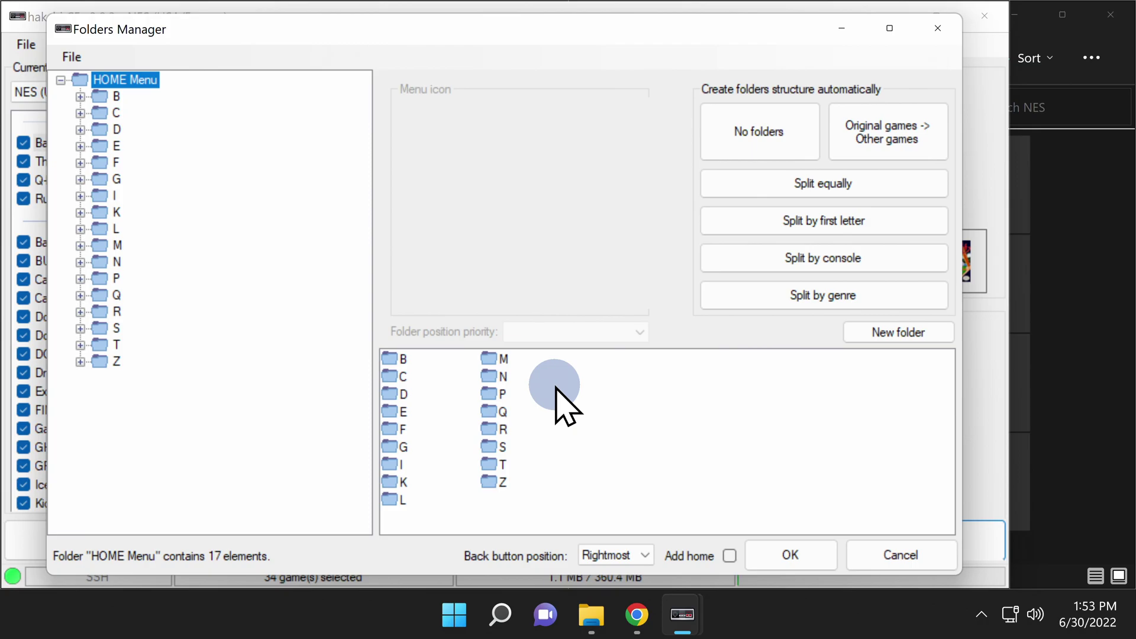
Accept the B–Z letter folder layout and dismiss the Done! message once the upload completes.
click(801, 556)
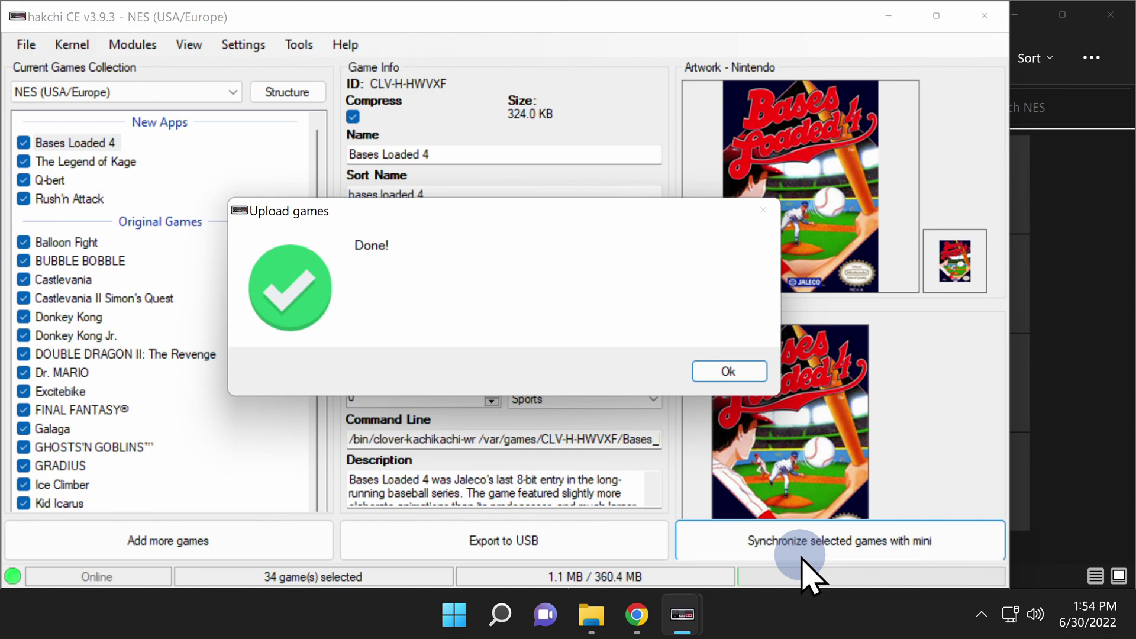
click(728, 371)
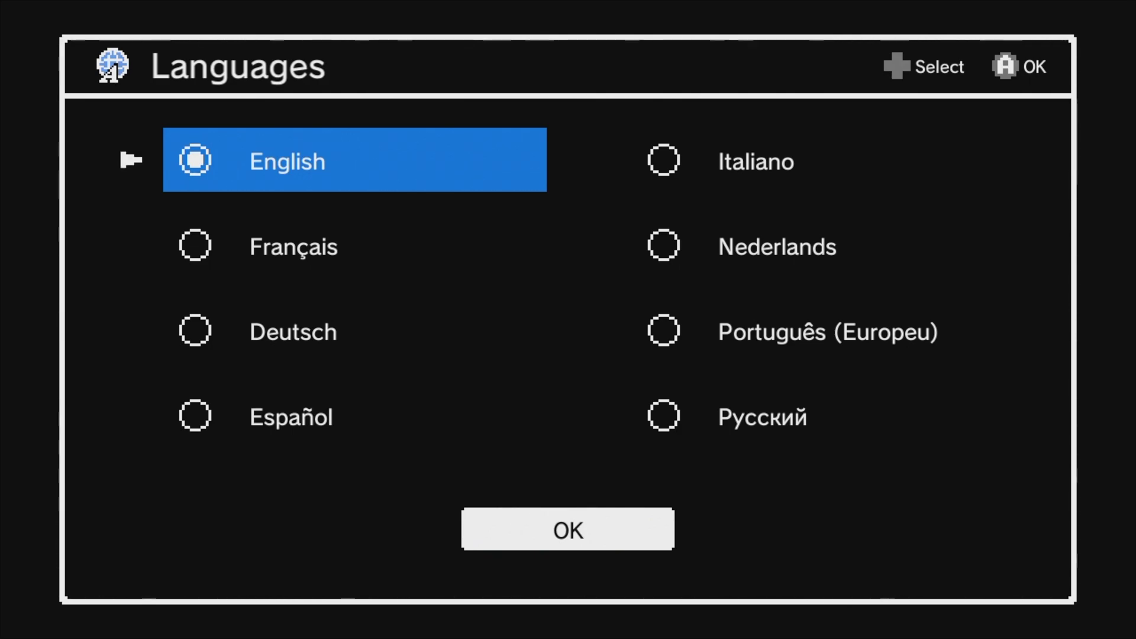
Confirm the language, open the R folder, and launch Rush'n Attack as a one-player game.
key(Down)
key(Down)
key(Down)
key(Down)
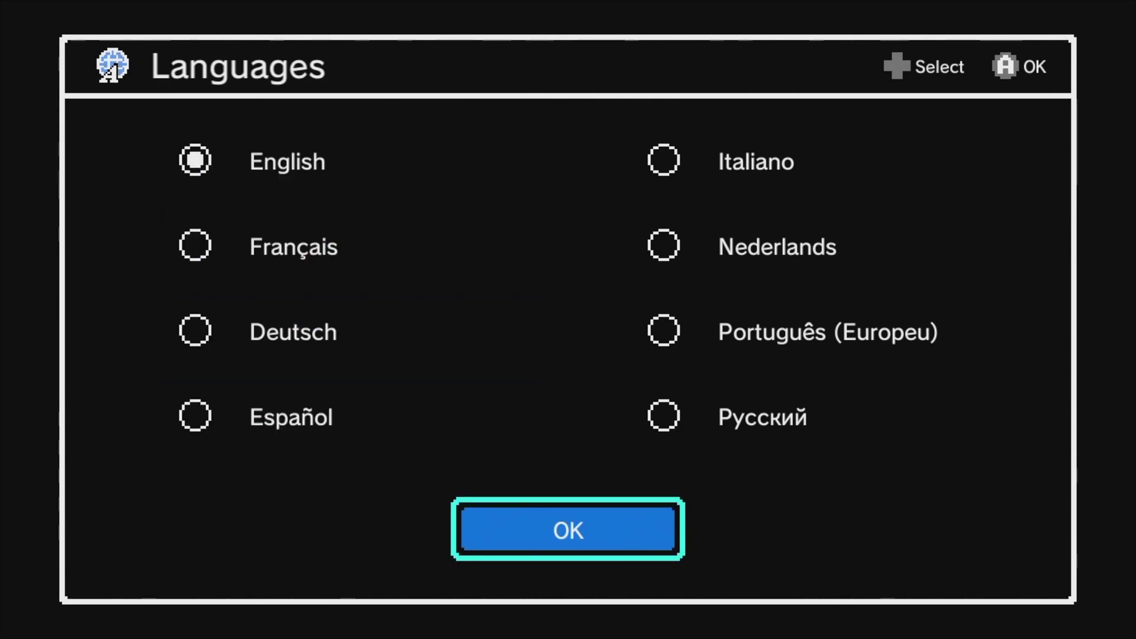
key(Return)
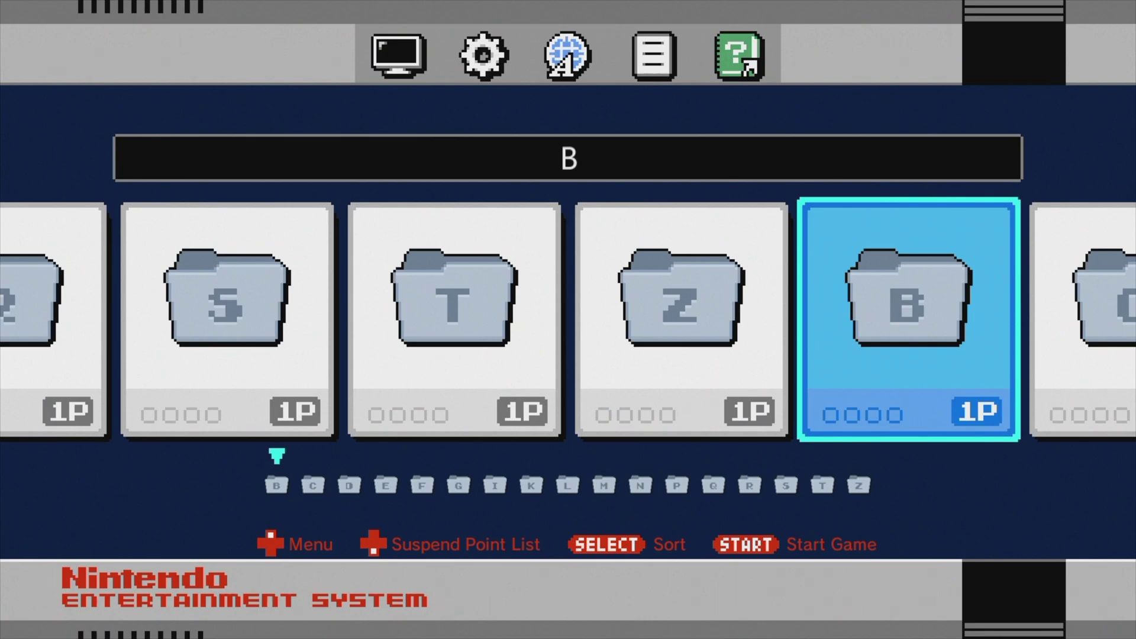
key(Left)
key(Left)
key(Left)
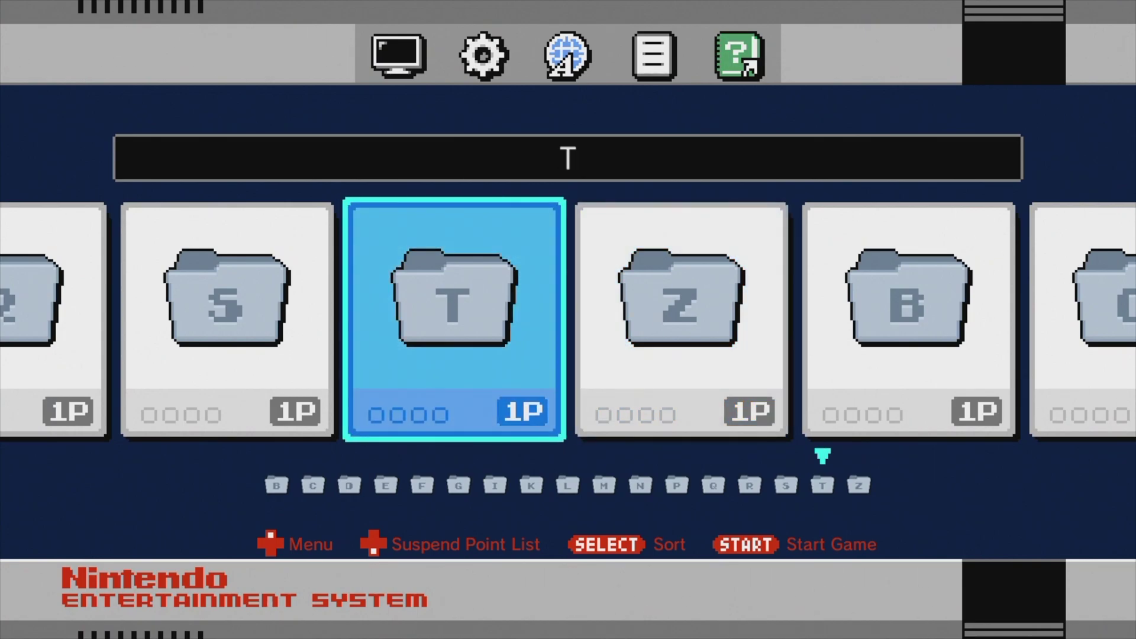
key(Left)
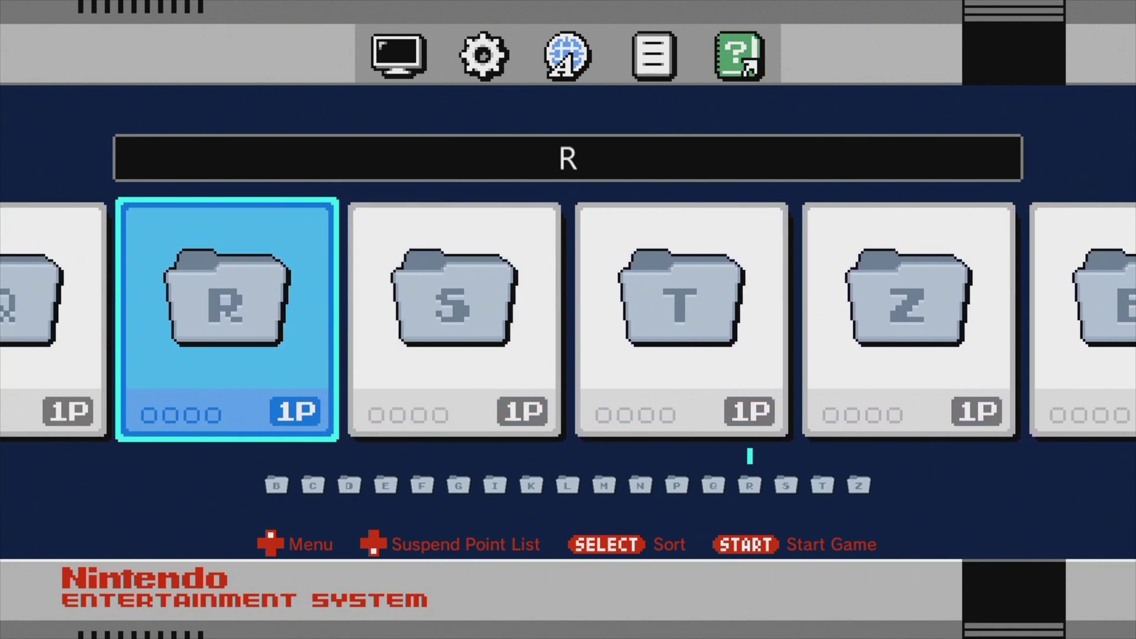
key(Return)
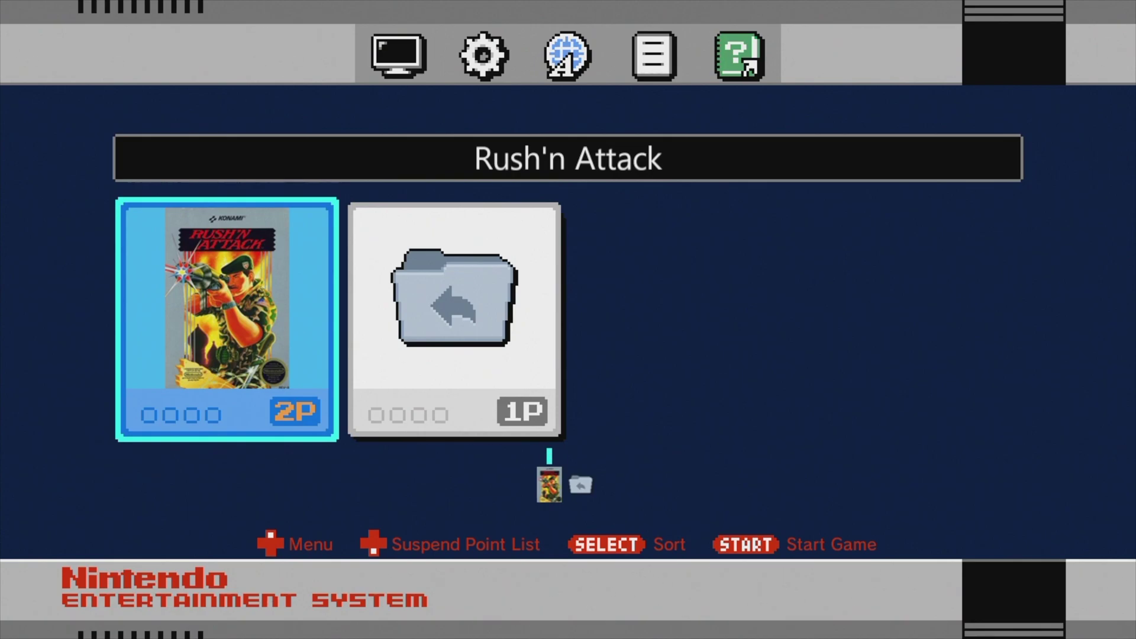
key(Return)
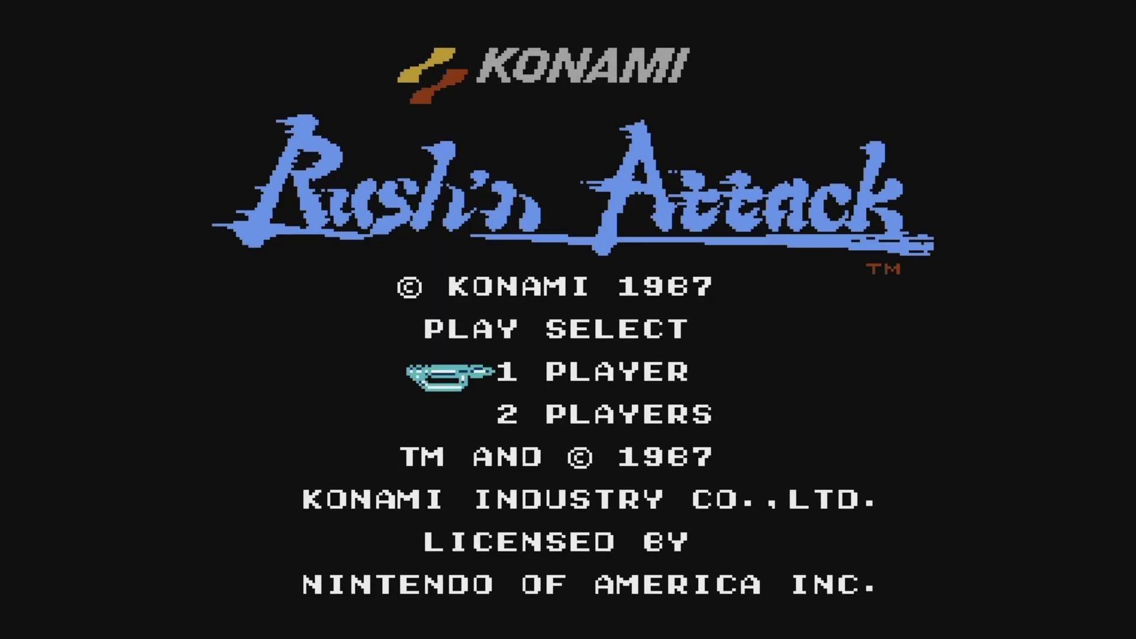
key(Return)
key(Right)
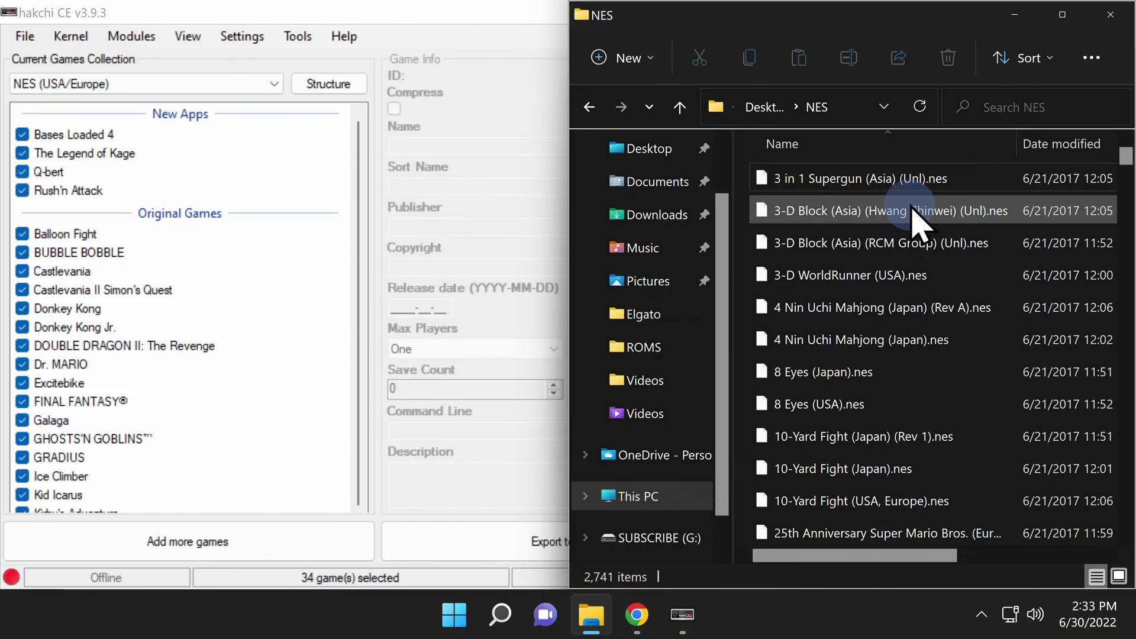
Drag all 2,741 ROMs from the NES folder into hakchi's game list, declining the unsupported-mapper game.
click(911, 178)
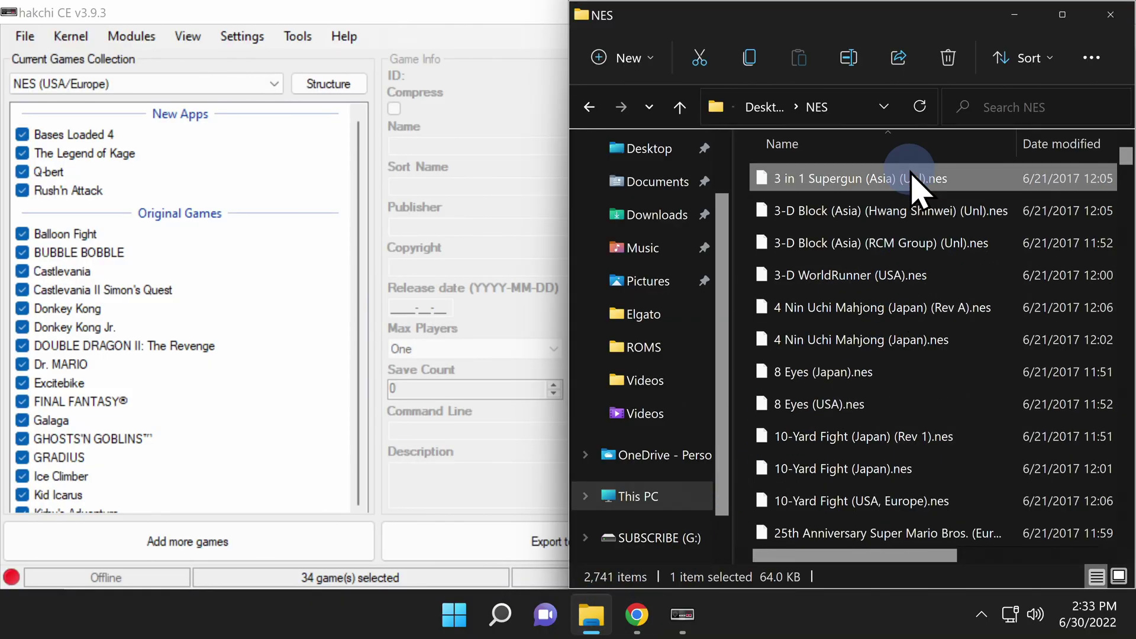
key(ctrl+a)
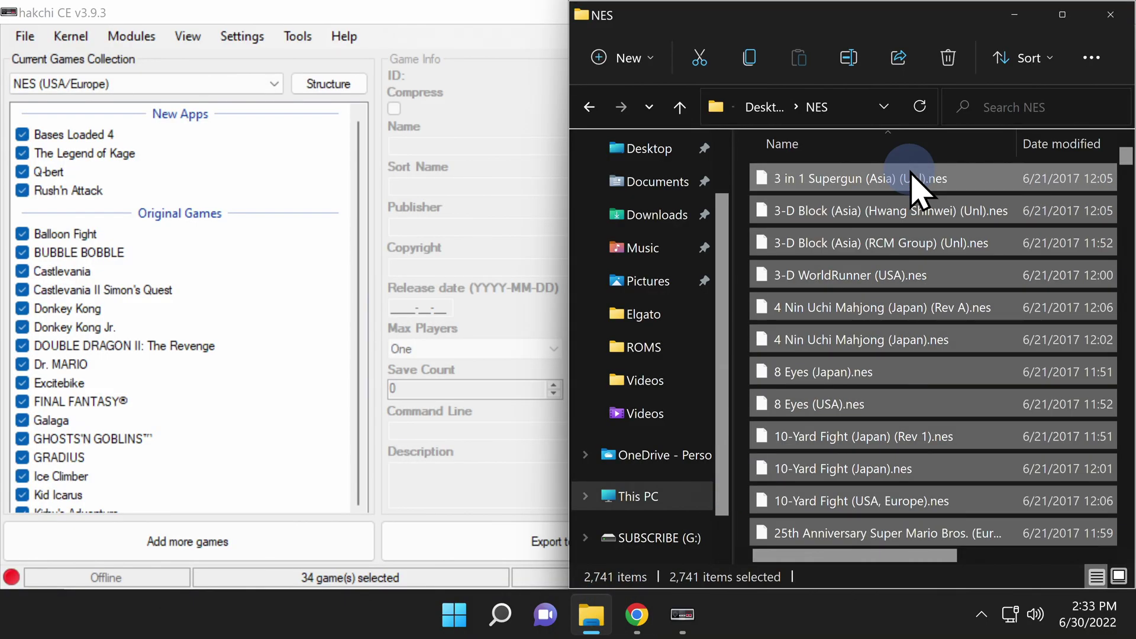
drag(904, 178, 83, 304)
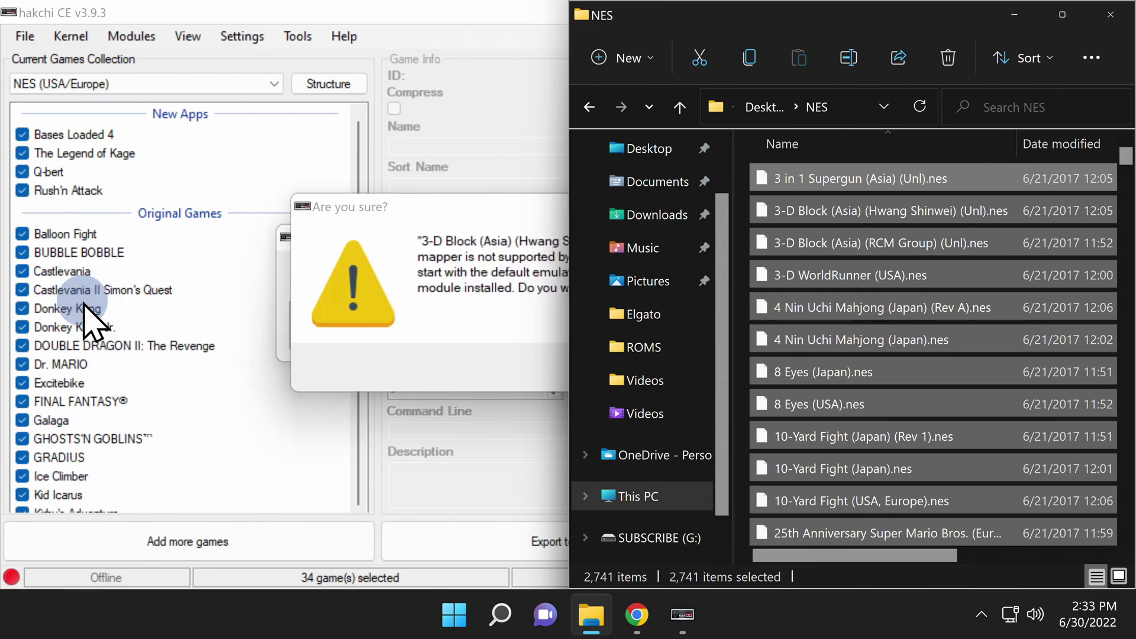
click(480, 334)
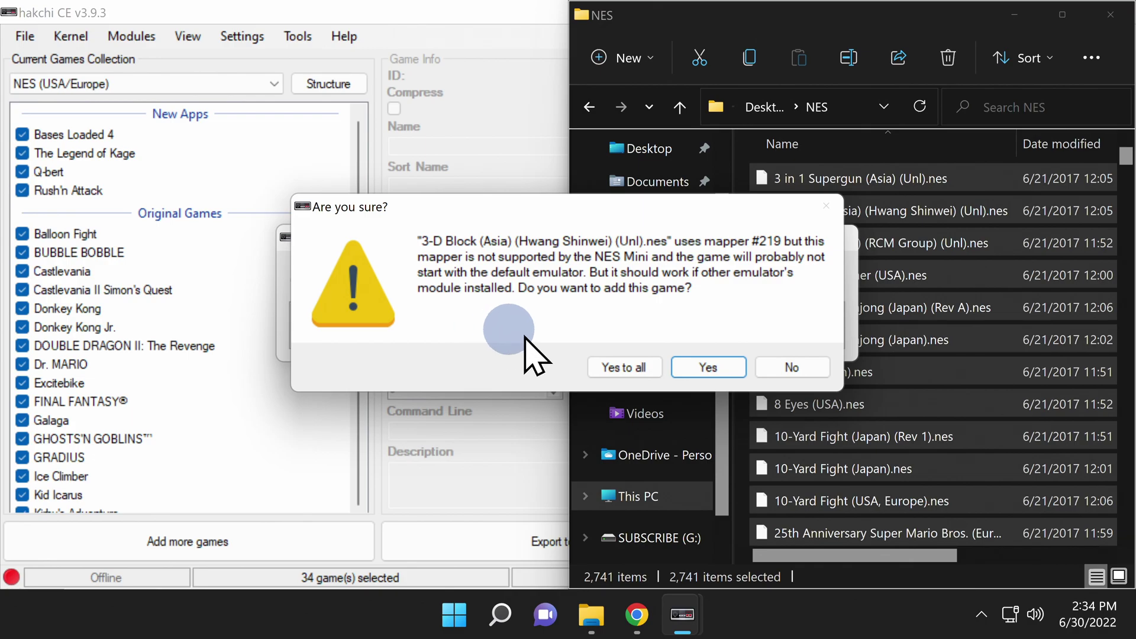
click(781, 369)
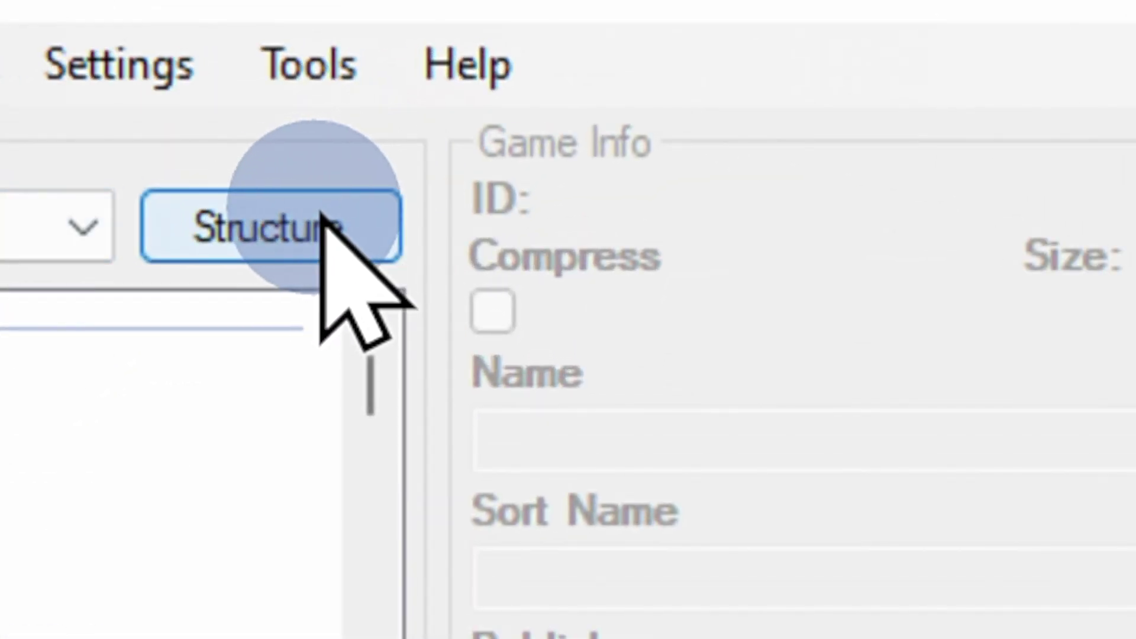
Split the 2,743 games into # and A–Z first-letter folders, review # and A, and accept.
click(270, 219)
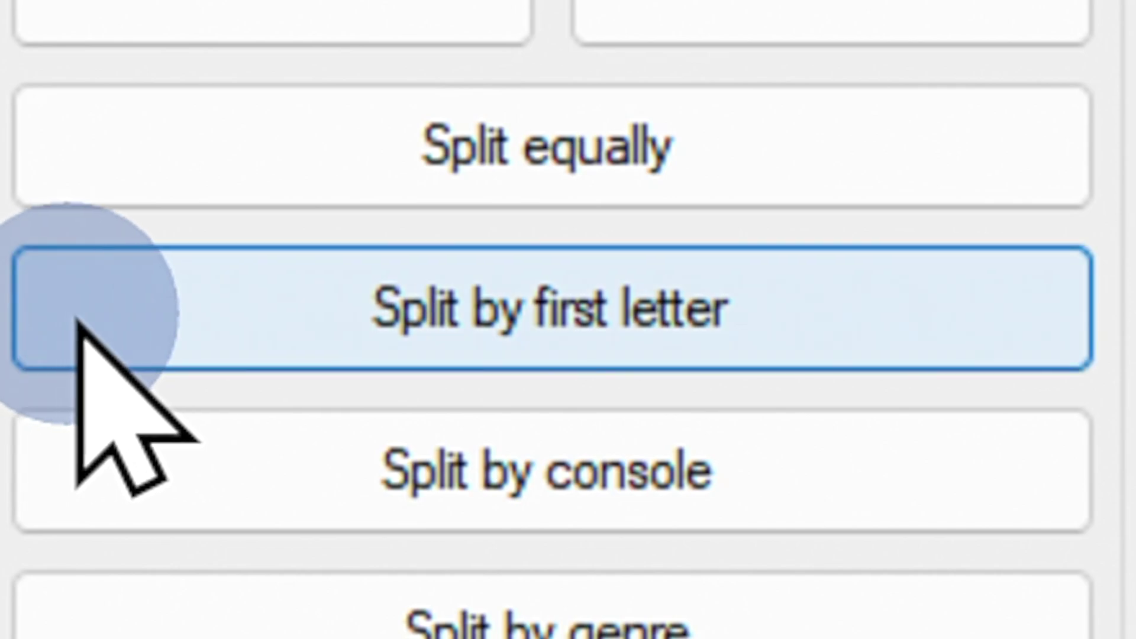
click(394, 267)
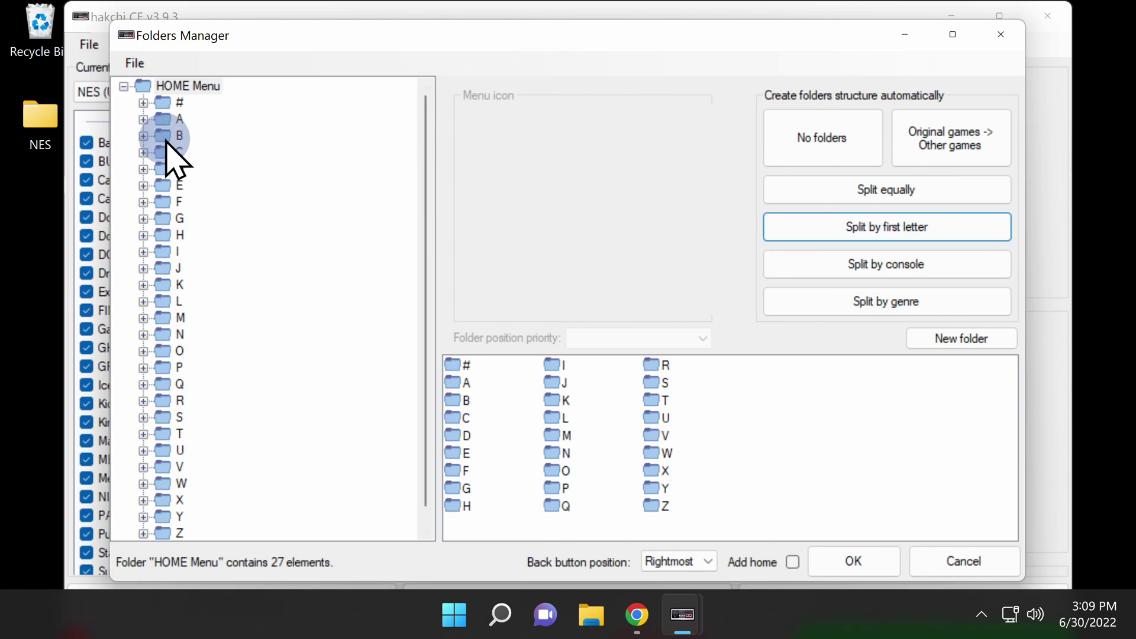
click(162, 104)
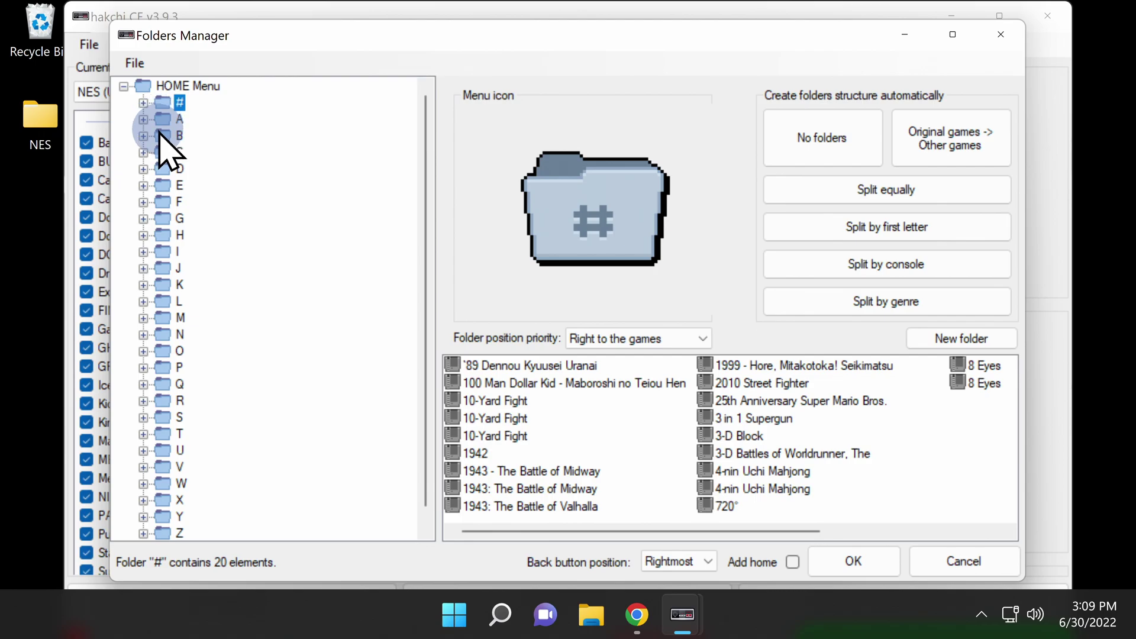
click(159, 120)
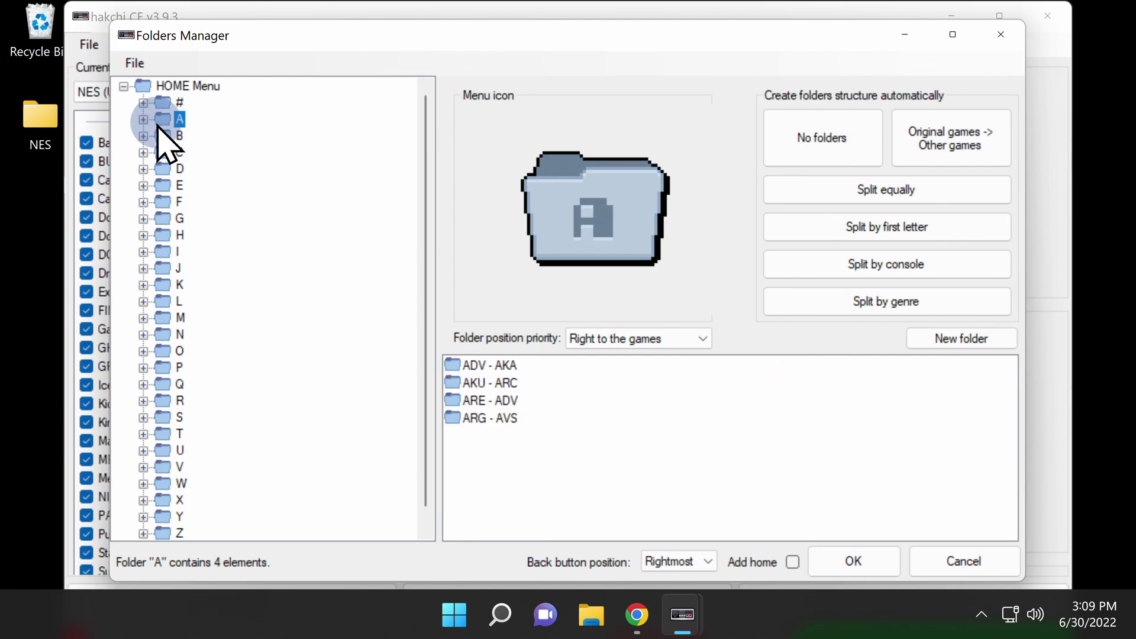
click(852, 560)
click(999, 14)
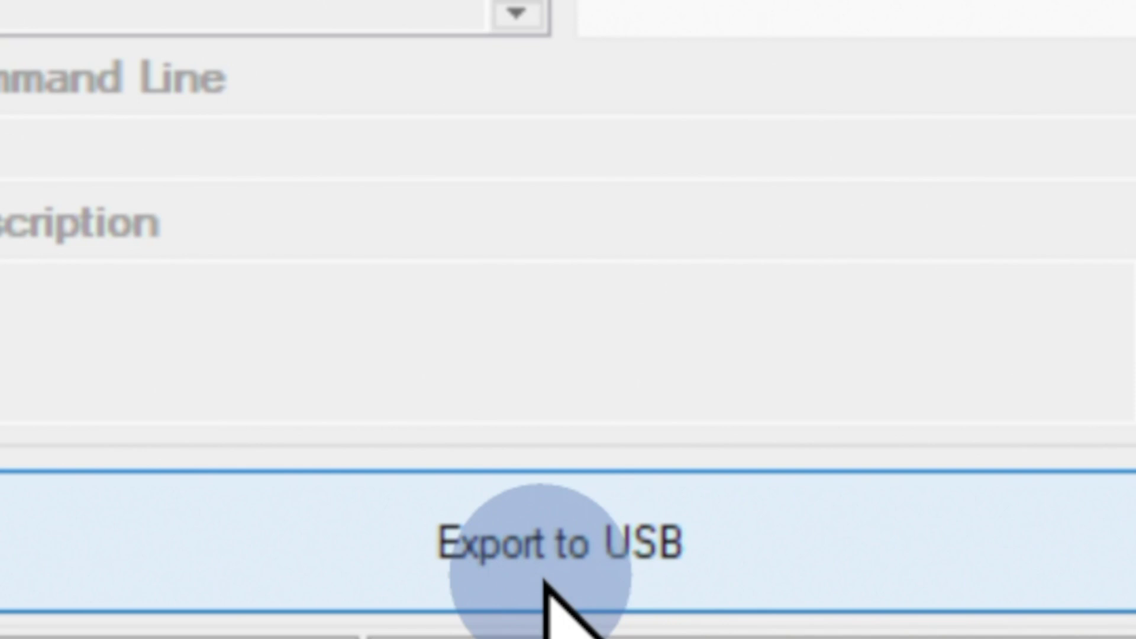
Export the games to USB, picking G:\ (SUBSCRIBE) as the target drive.
click(592, 553)
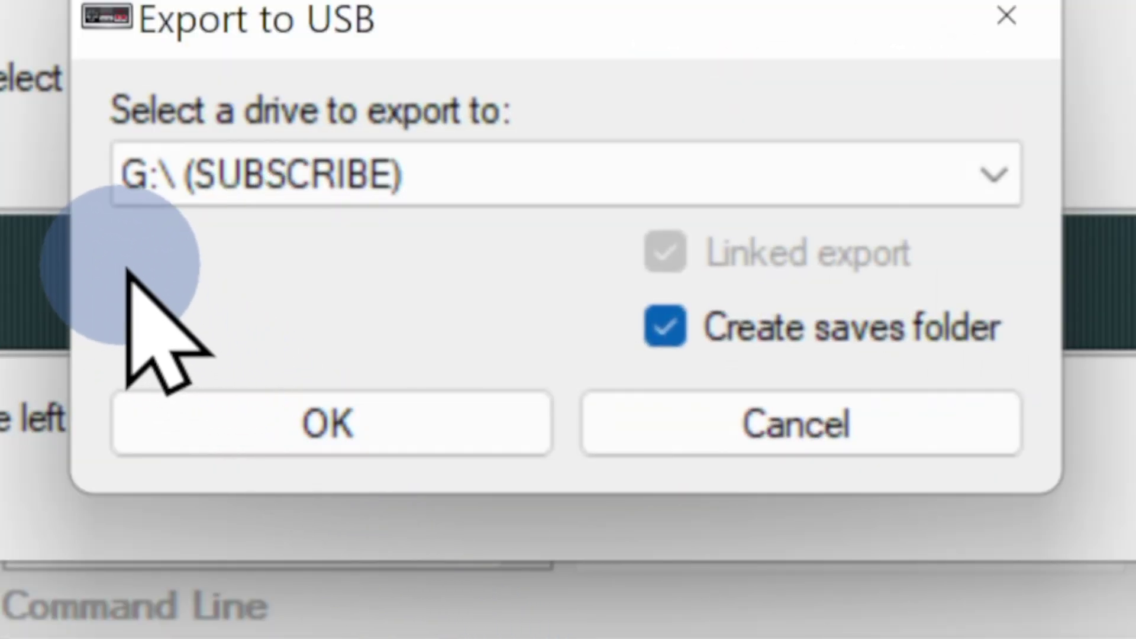
click(799, 148)
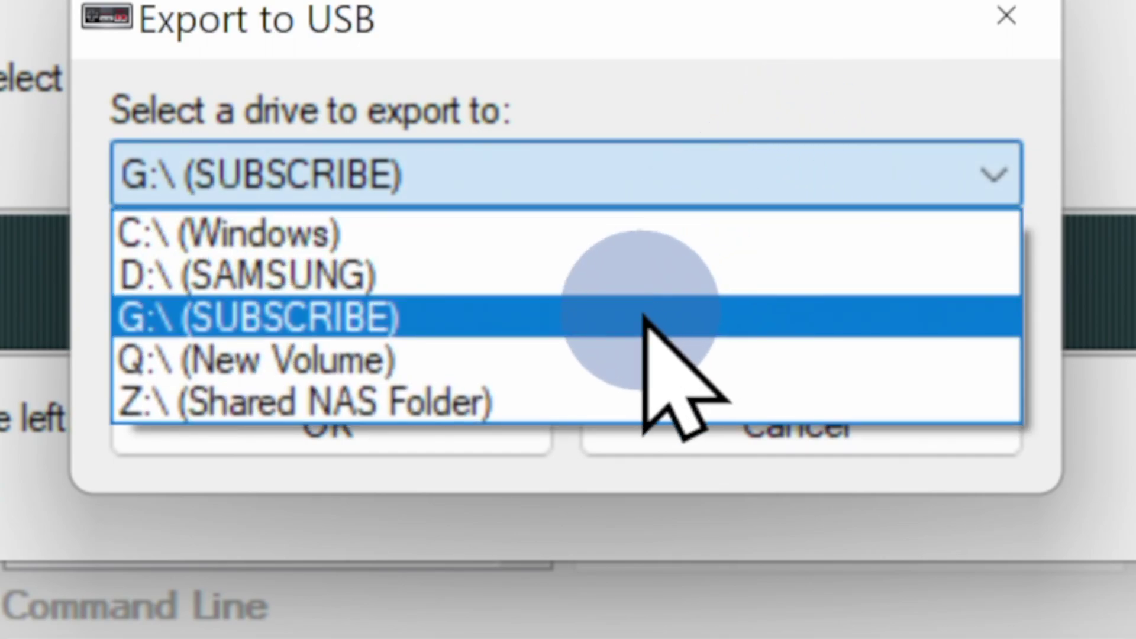
click(645, 316)
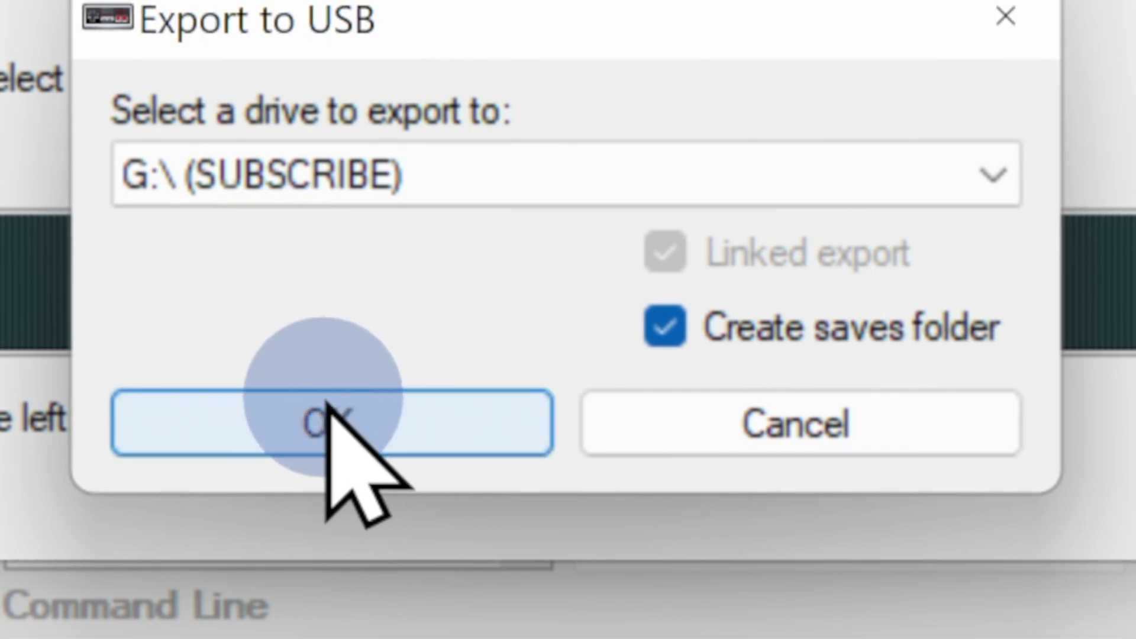
click(328, 423)
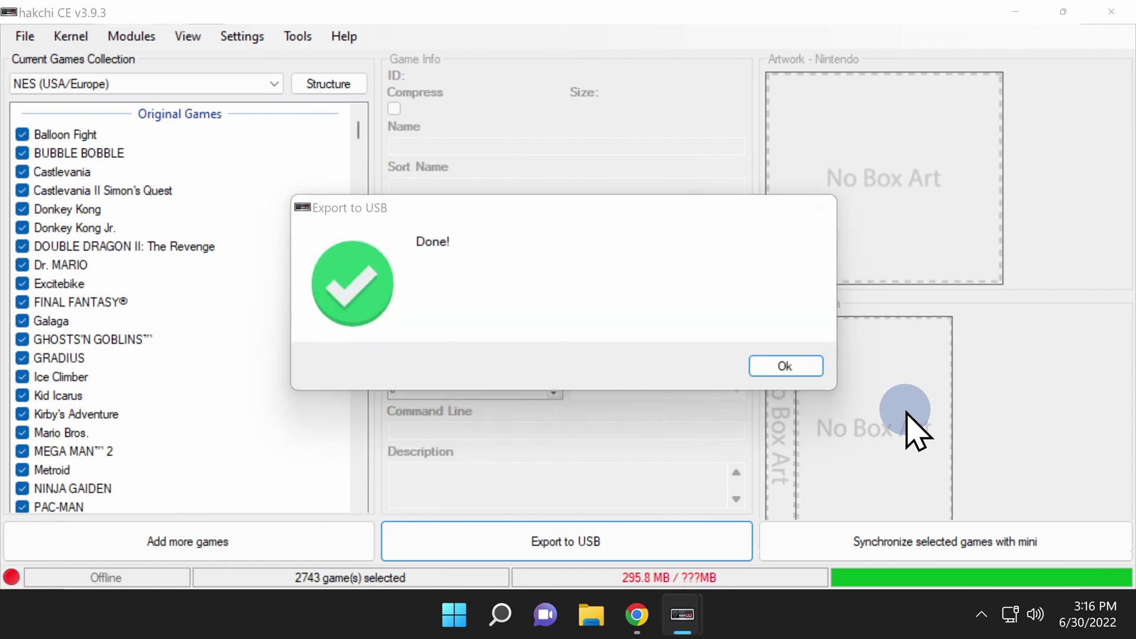
Acknowledge the export, close the nes-usa folder window and Done! message, then quit hakchi2 CE.
key(Return)
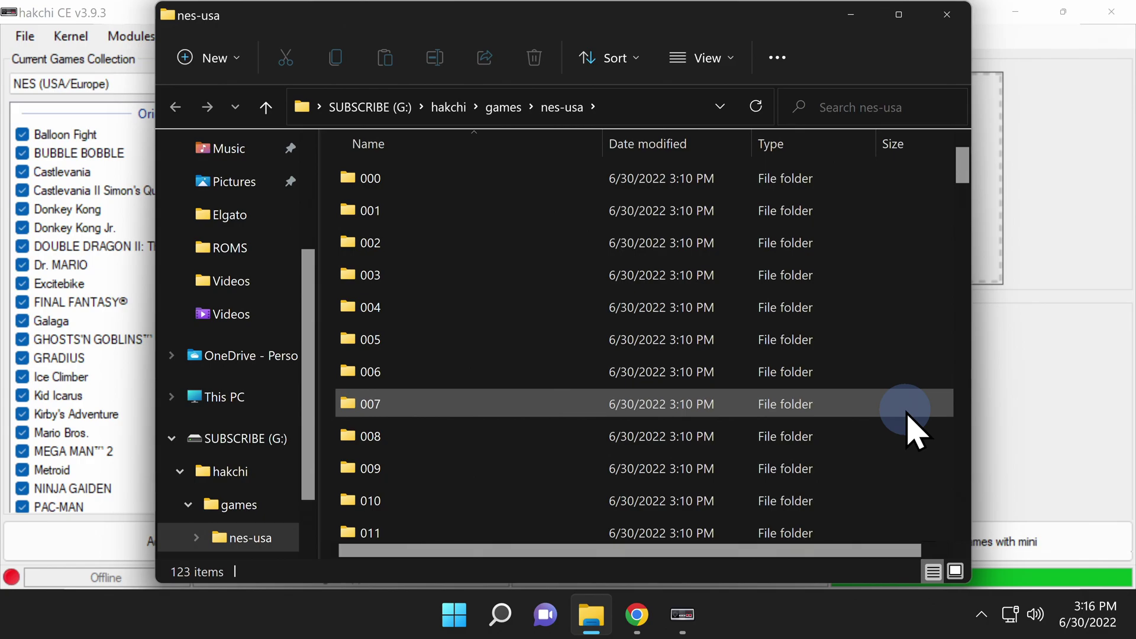
click(953, 14)
click(793, 369)
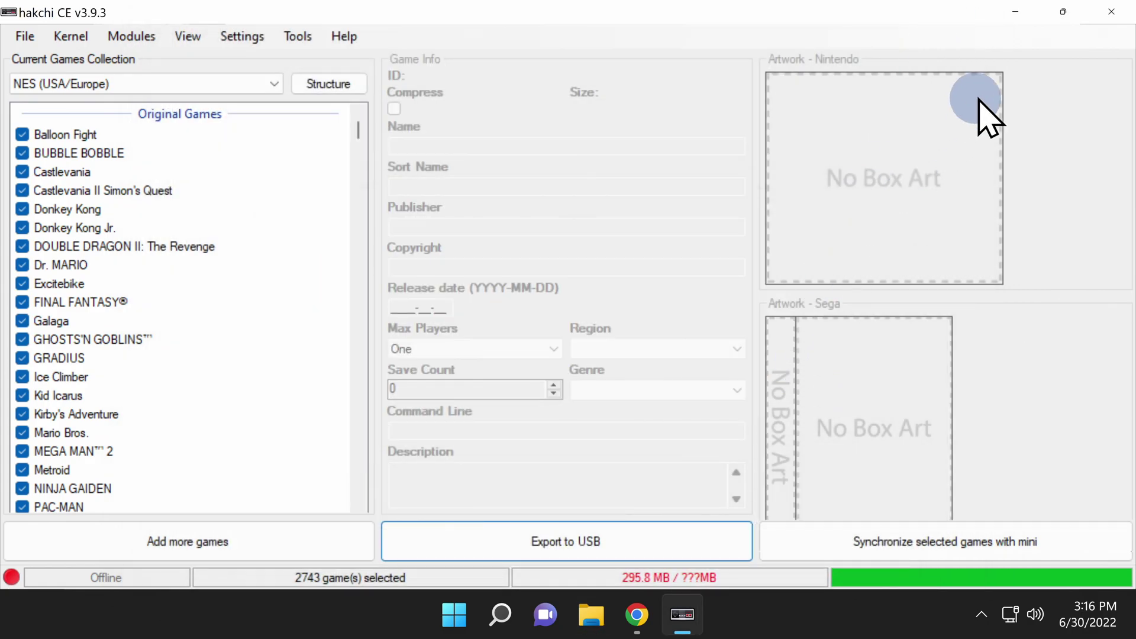
click(1112, 12)
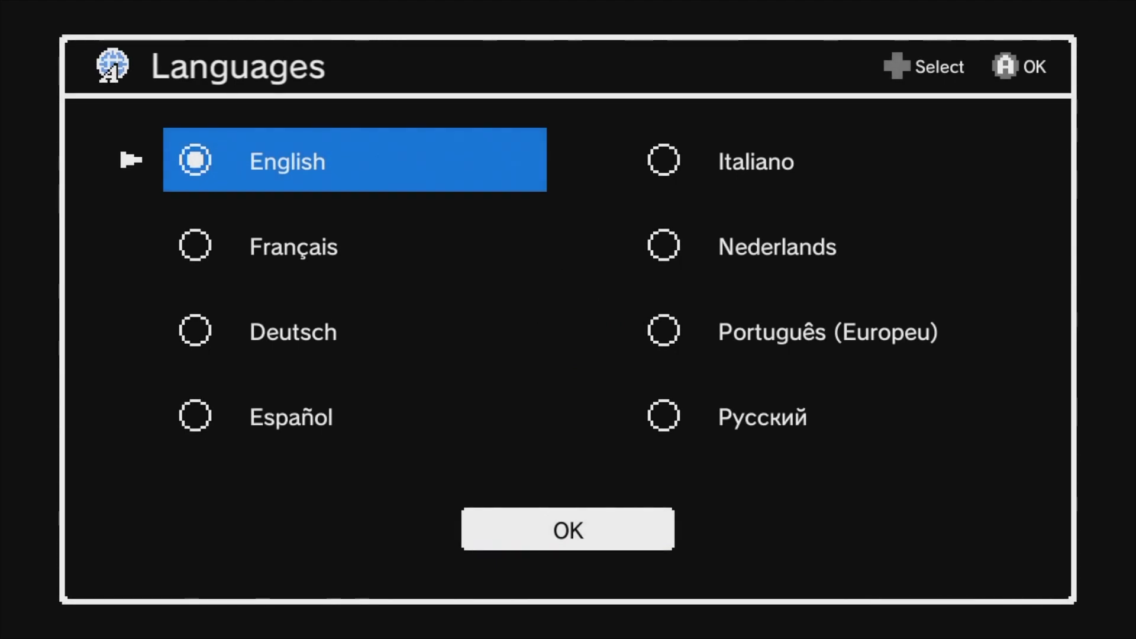
Select OK on the Languages screen to confirm English and open the letter-folder home menu.
key(Down)
key(Down)
key(Down)
key(Down)
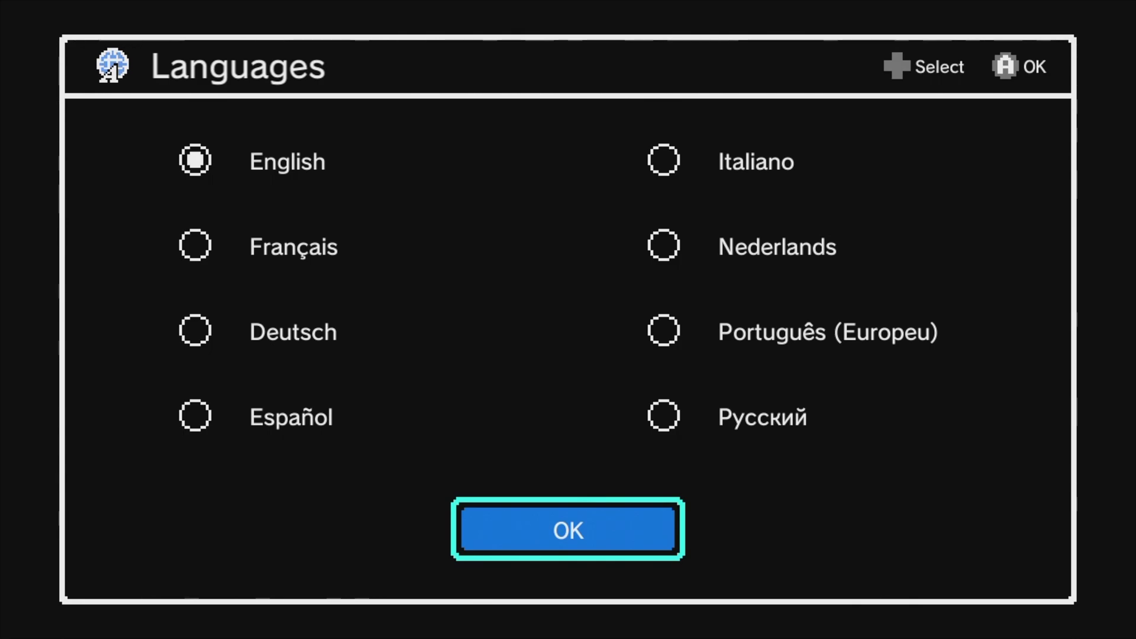
key(Return)
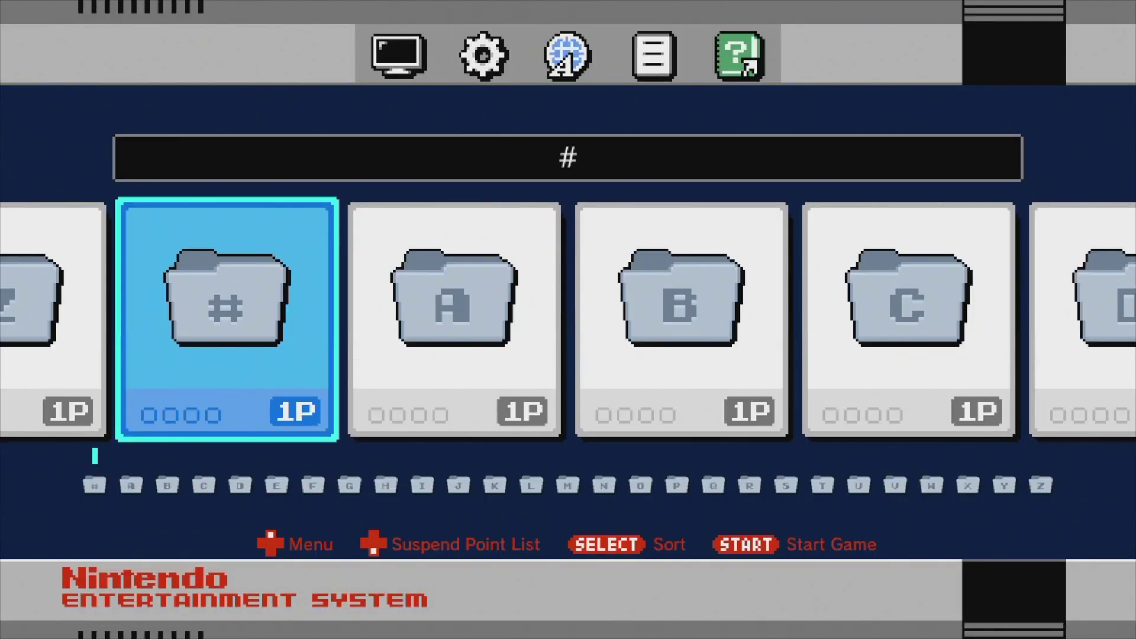